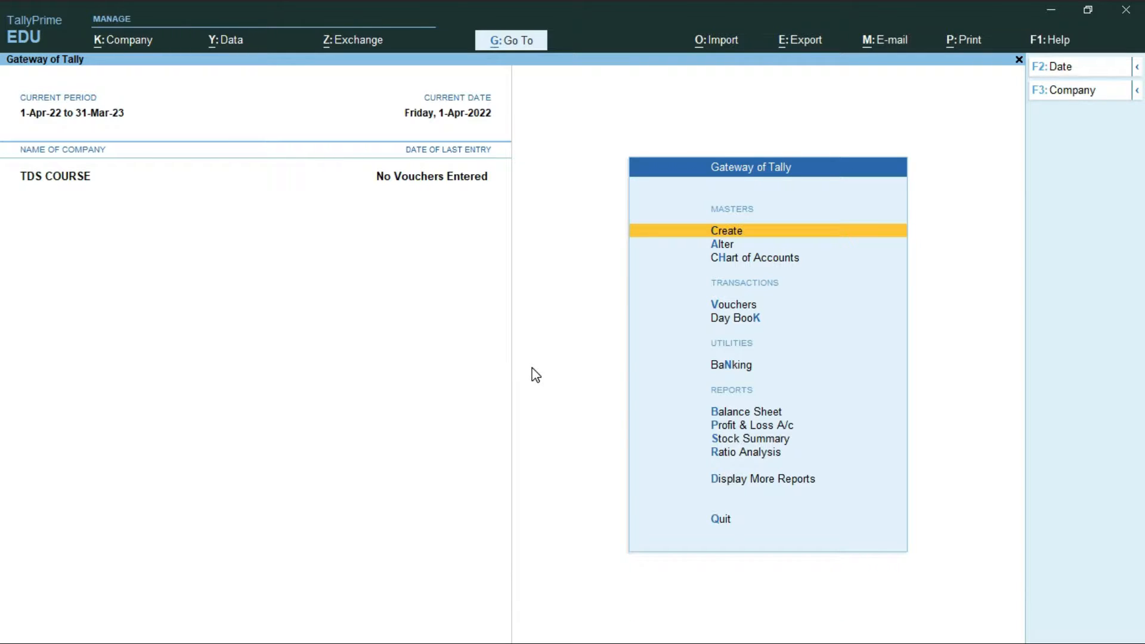
Enable Tax Deducted at Source (TDS) in the company features of TDS COURSE
{"action": "key", "text": "F11"}
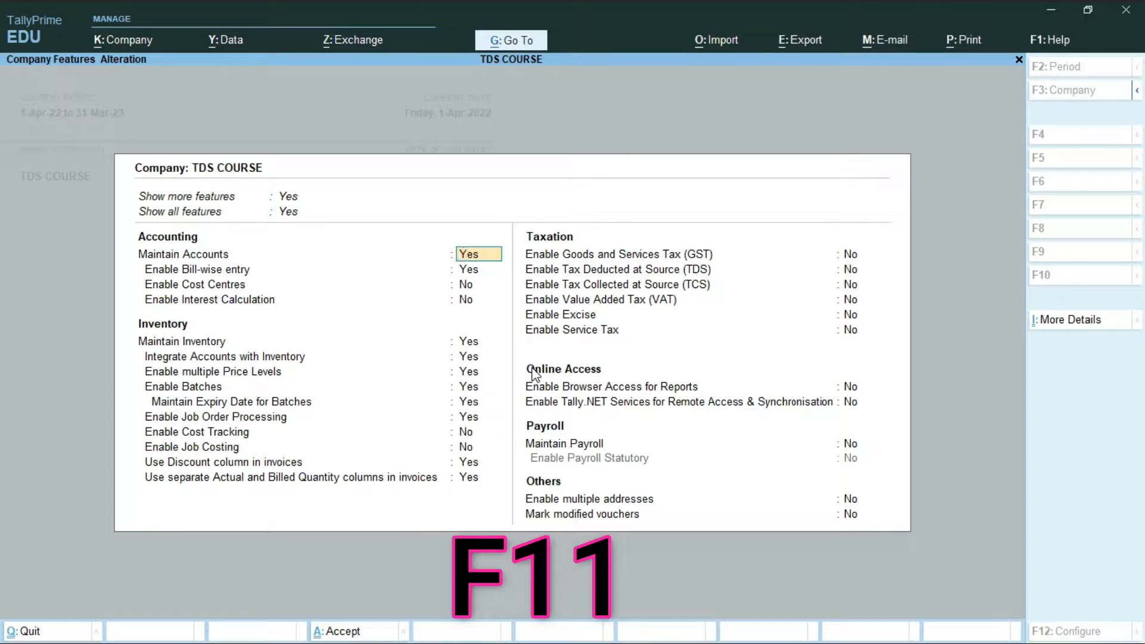
{"action": "key", "text": "Return"}
{"action": "key", "text": "Return"}
{"action": "key", "text": "Return"}
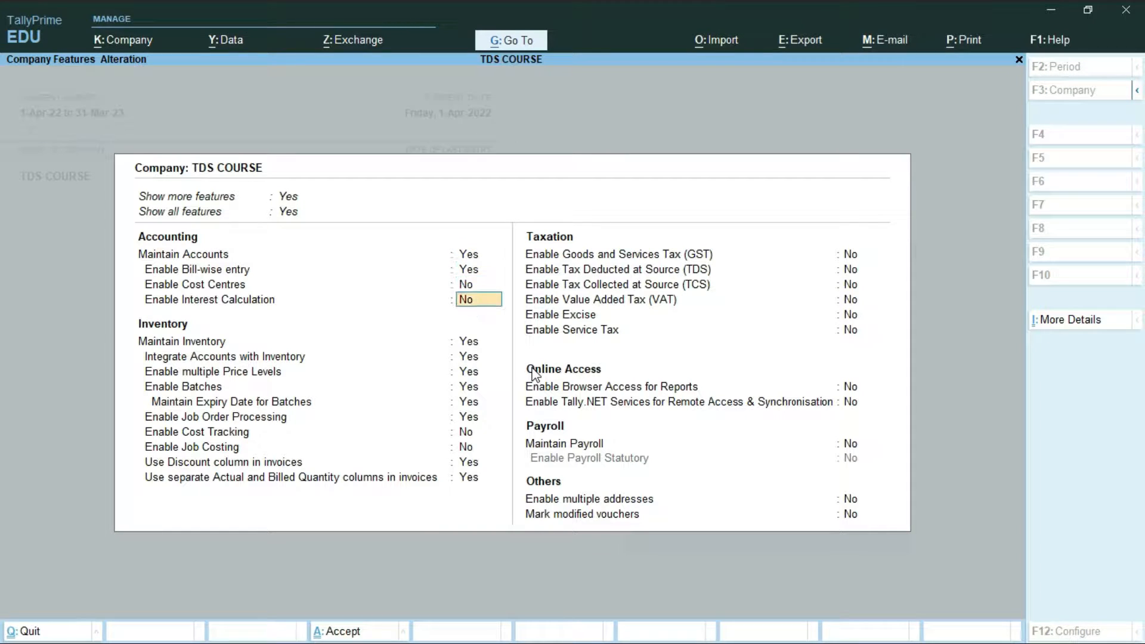
{"action": "key", "text": "Return"}
{"action": "key", "text": "Return"}
{"action": "key", "text": "Return"}
{"action": "key", "text": "Return"}
{"action": "key", "text": "Return"}
{"action": "key", "text": "Return"}
{"action": "key", "text": "Return"}
{"action": "key", "text": "Return"}
{"action": "key", "text": "Return"}
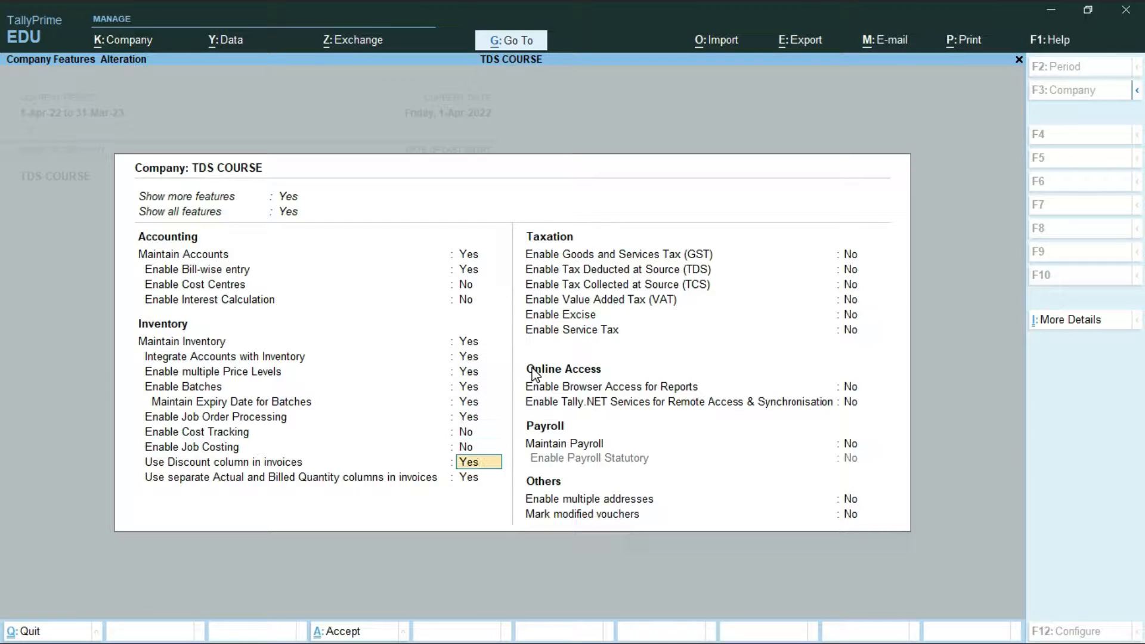
{"action": "key", "text": "Return"}
{"action": "key", "text": "Return"}
{"action": "key", "text": "Return"}
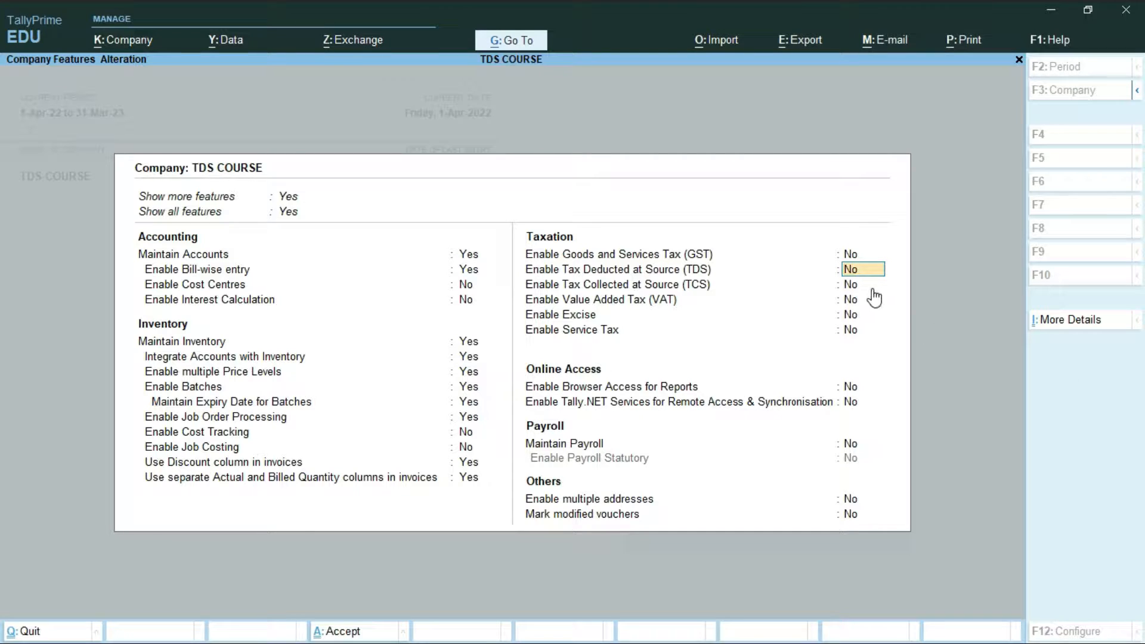
{"action": "type", "text": "Y"}
{"action": "key", "text": "Return"}
Review the company's TDS deductor details, keep Company as the deductor type, and accept them
{"action": "key", "text": "Return"}
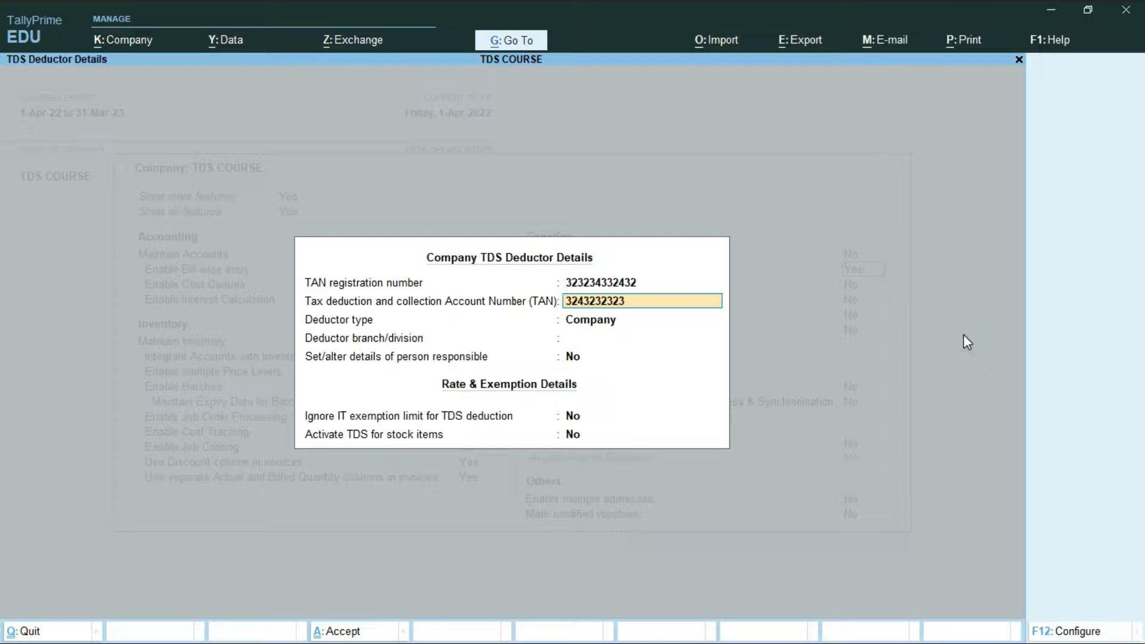
{"action": "key", "text": "Return"}
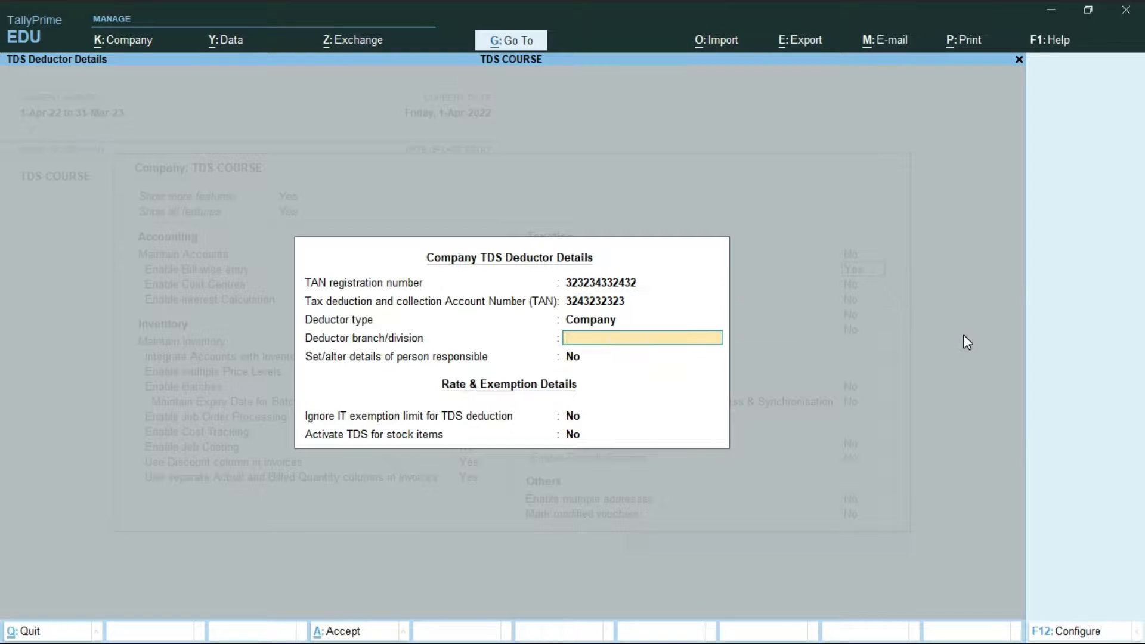
{"action": "key", "text": "Return"}
{"action": "key", "text": "Return"}
{"action": "key", "text": "Up"}
{"action": "key", "text": "Up"}
{"action": "key", "text": "Up"}
{"action": "key", "text": "Up"}
{"action": "key", "text": "Up"}
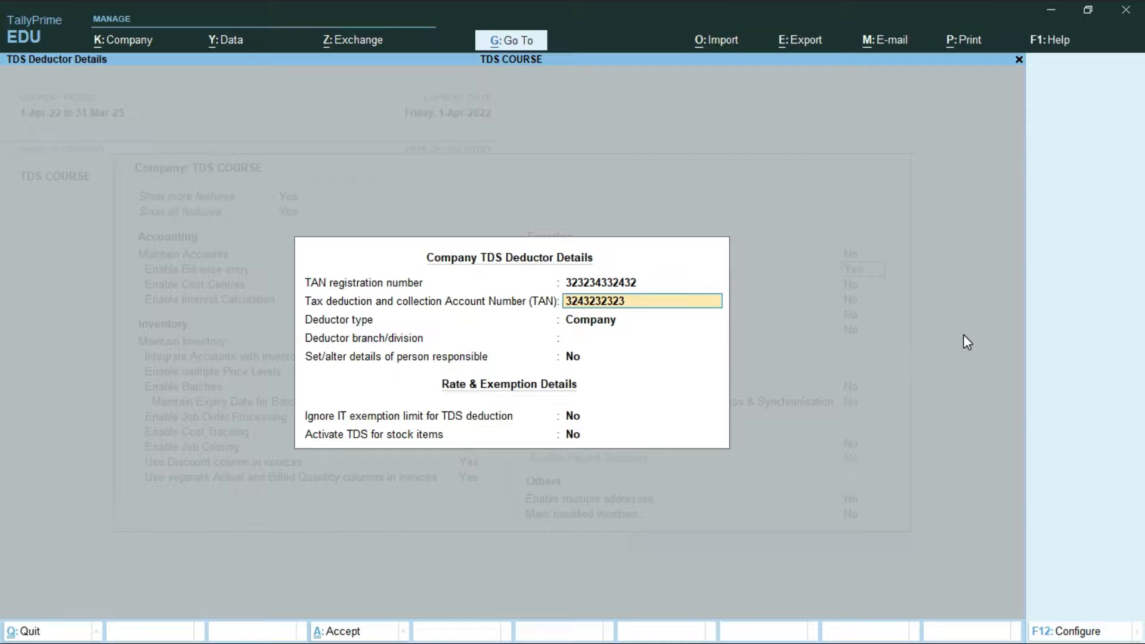
{"action": "key", "text": "Down"}
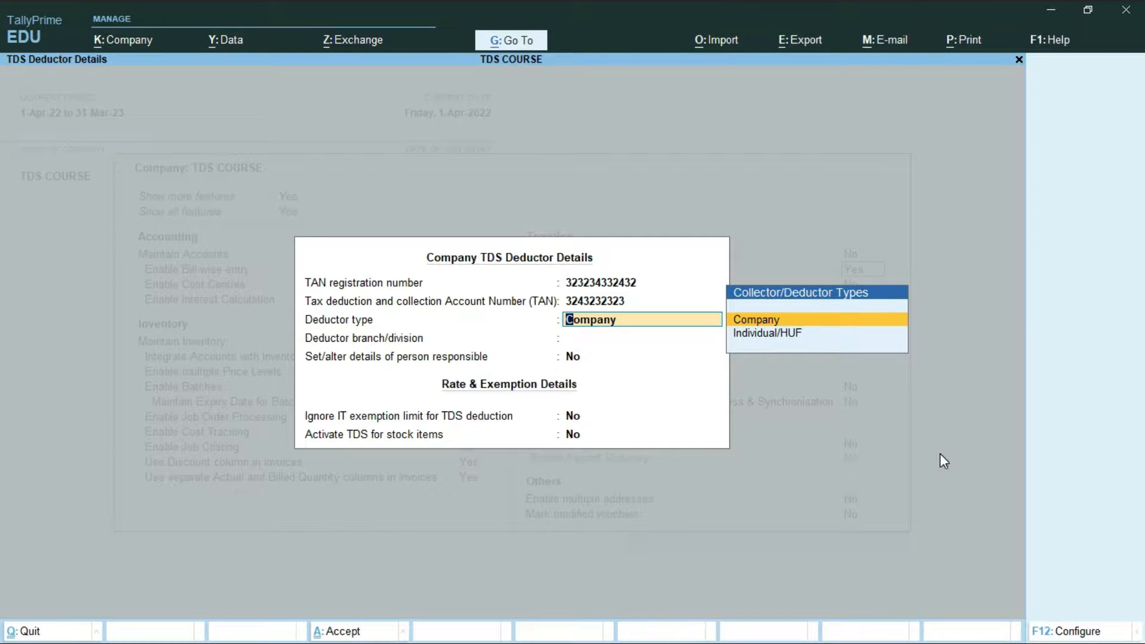
{"action": "key", "text": "Return"}
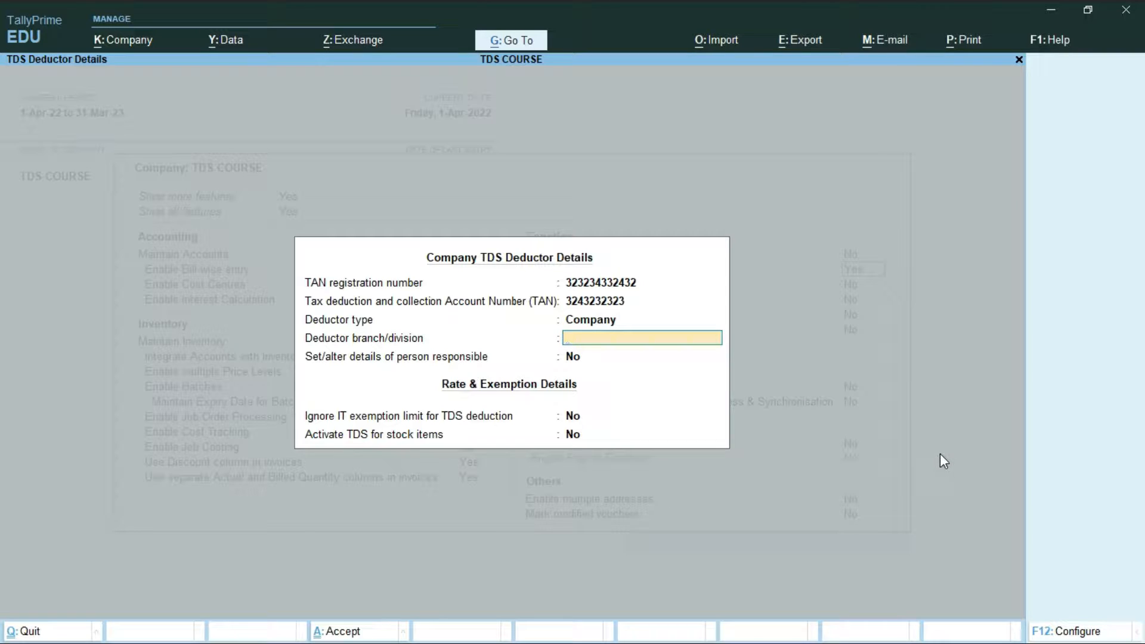
{"action": "key", "text": "Return"}
{"action": "key", "text": "Return"}
{"action": "key", "text": "Return"}
{"action": "key", "text": "Return"}
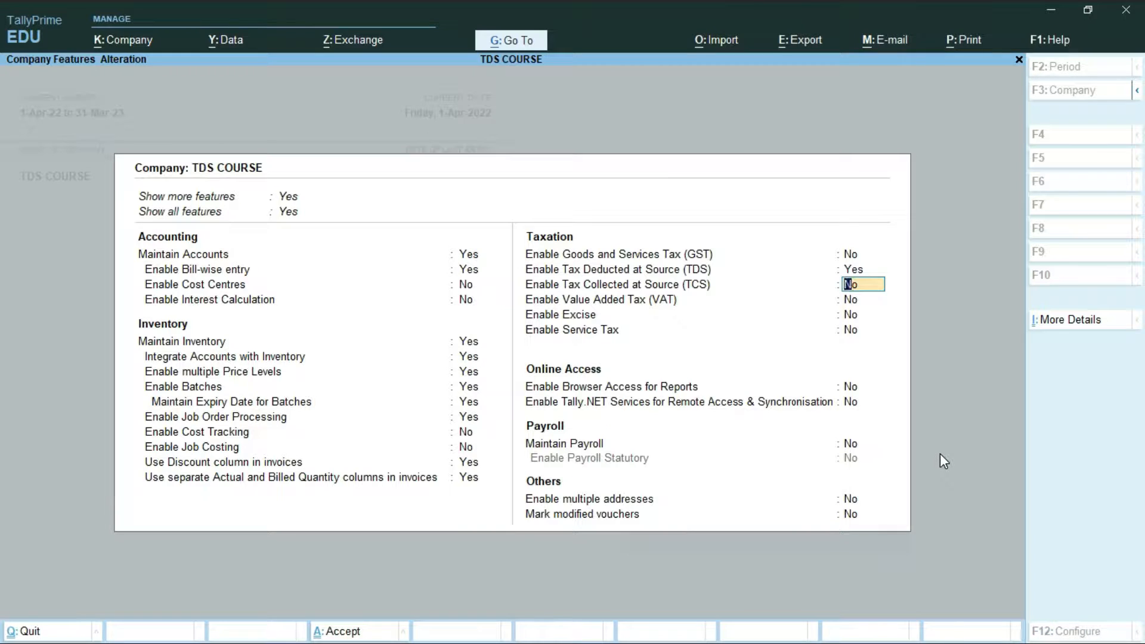
Keep the remaining company features at their existing settings and save the feature configuration
{"action": "key", "text": "Return"}
{"action": "key", "text": "Return"}
{"action": "key", "text": "Return"}
{"action": "key", "text": "Return"}
{"action": "key", "text": "Return"}
{"action": "key", "text": "Return"}
{"action": "key", "text": "Return"}
{"action": "key", "text": "Return"}
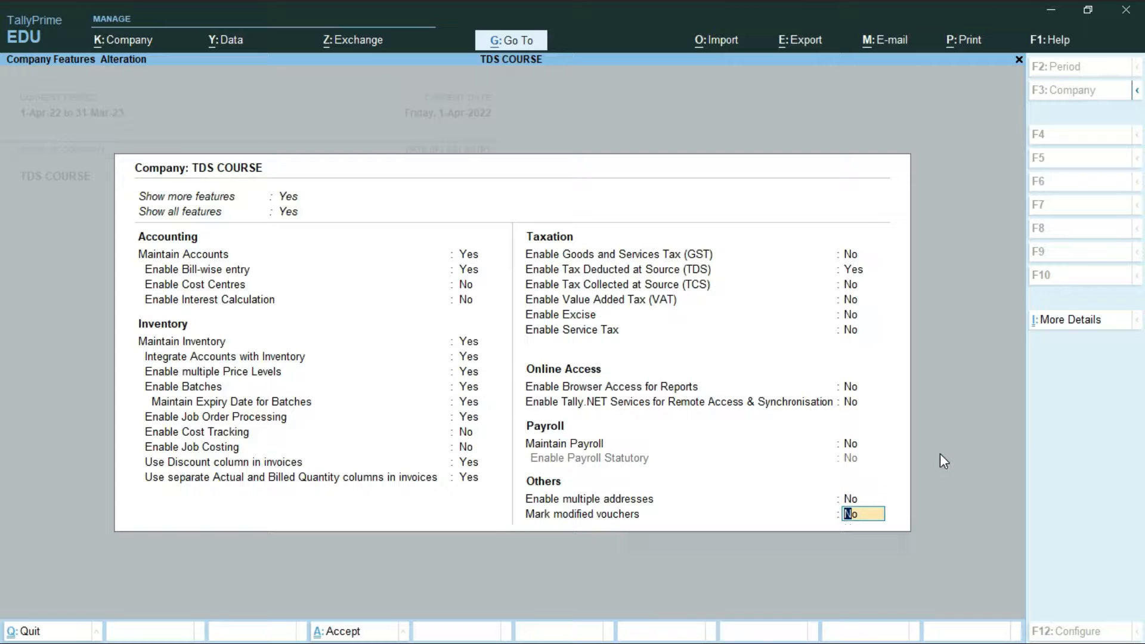
{"action": "key", "text": "Return"}
{"action": "key", "text": "Return"}
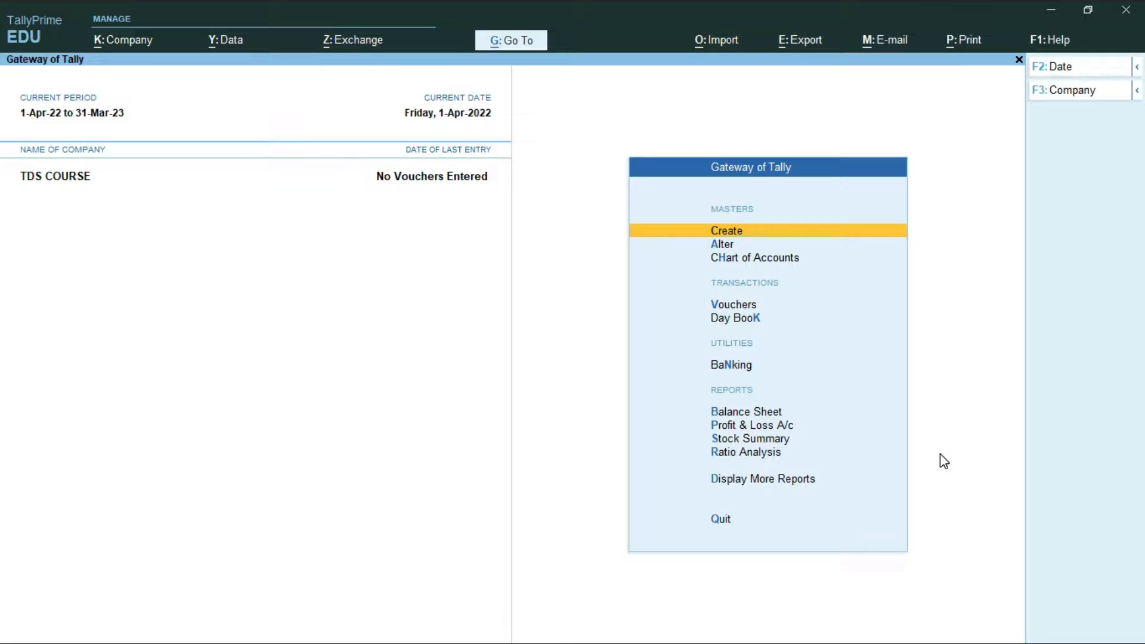
Open voucher entry from the Gateway of Tally with a new Journal voucher
{"action": "key", "text": "Down"}
{"action": "key", "text": "Down"}
{"action": "key", "text": "Down"}
{"action": "key", "text": "Down"}
{"action": "key", "text": "Up"}
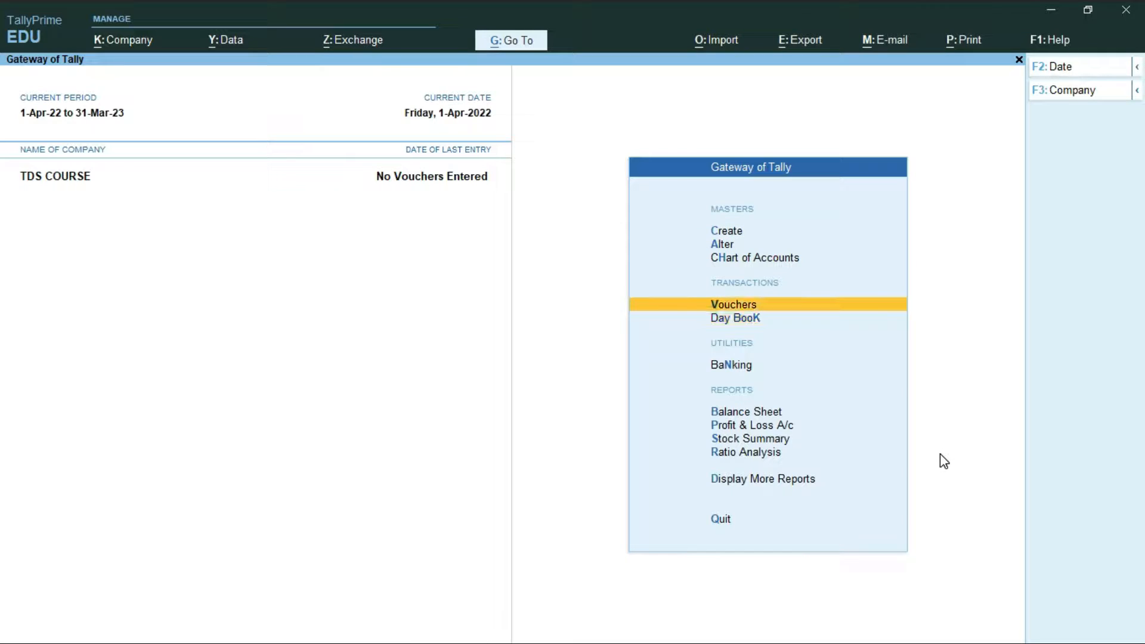
{"action": "key", "text": "Return"}
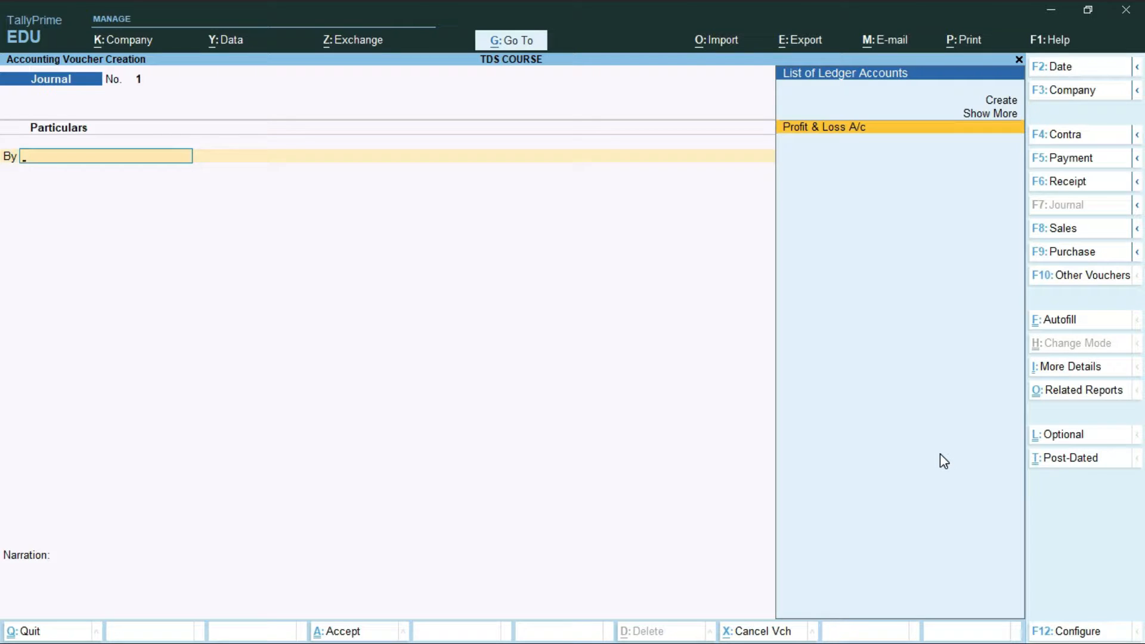
Switch to TDS_TCSGuideline.pdf in the browser and find the table of important TDS rates on page 4
{"action": "key", "text": "alt+Tab"}
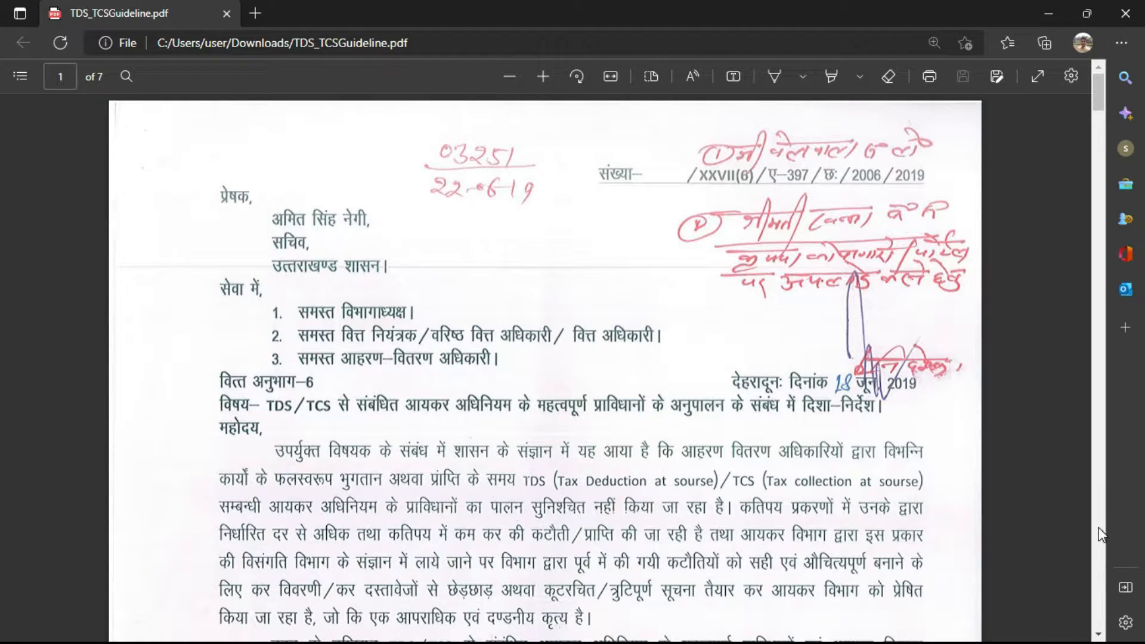
{"action": "scroll", "coordinate": [1098, 527], "scroll_direction": "down", "scroll_amount": 9}
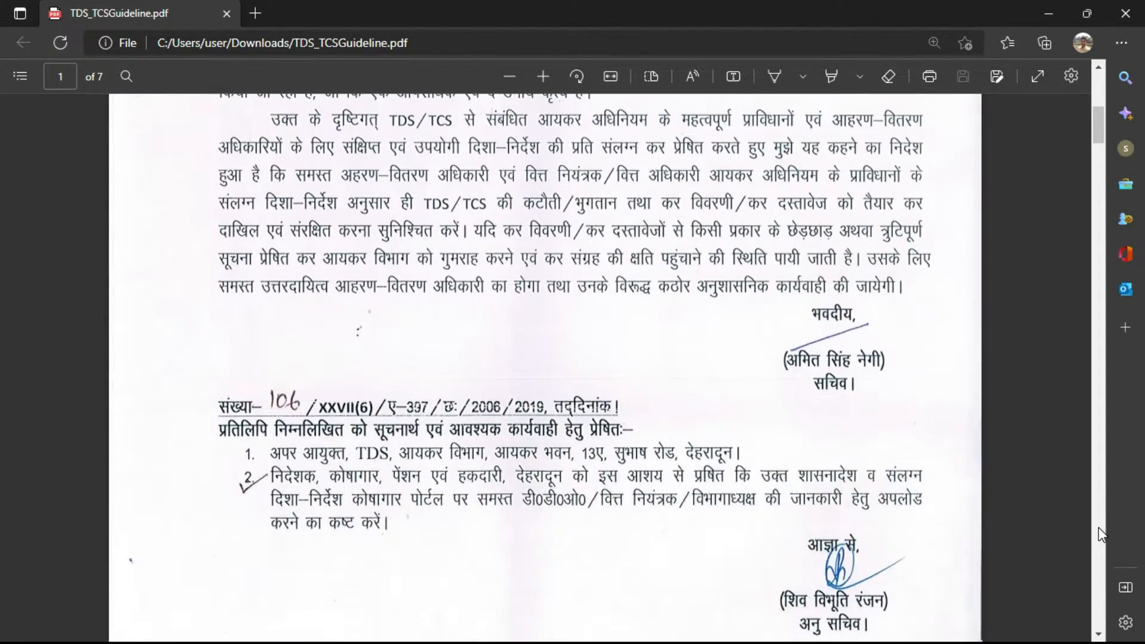
{"action": "scroll", "coordinate": [1098, 527], "scroll_direction": "down", "scroll_amount": 5}
{"action": "scroll", "coordinate": [1098, 527], "scroll_direction": "down", "scroll_amount": 4}
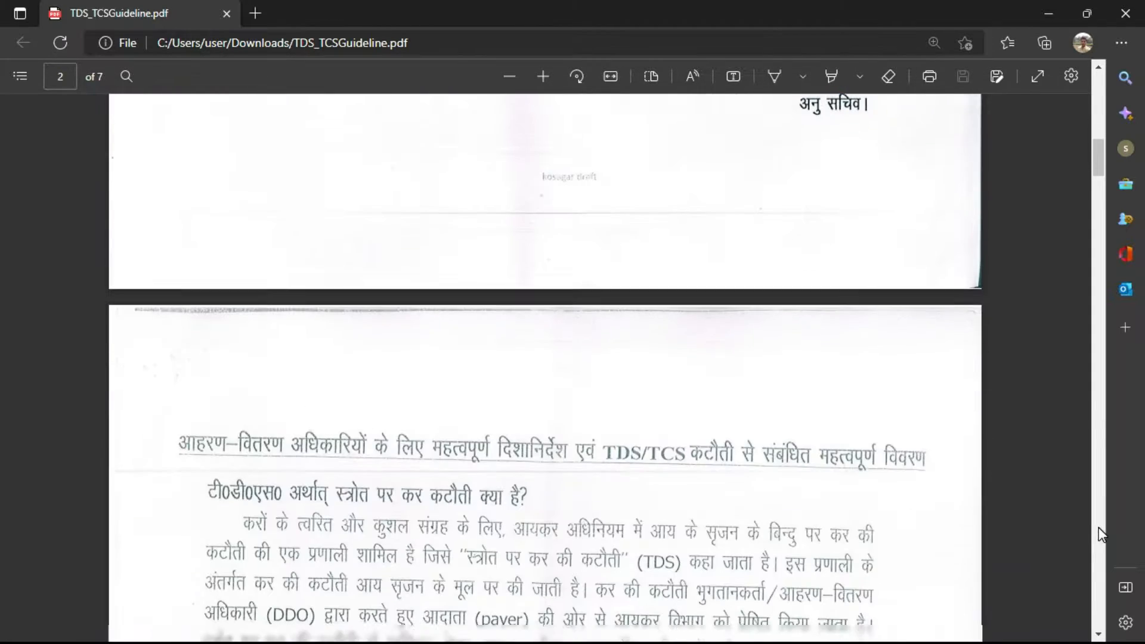
{"action": "scroll", "coordinate": [1098, 527], "scroll_direction": "down", "scroll_amount": 17}
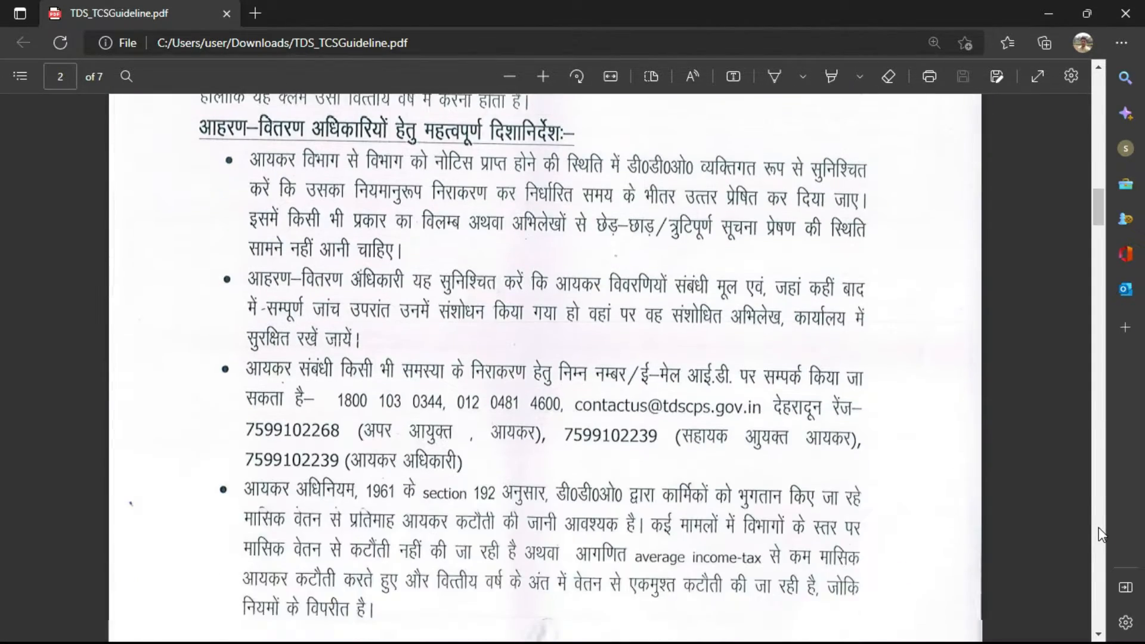
{"action": "scroll", "coordinate": [1098, 527], "scroll_direction": "down", "scroll_amount": 13}
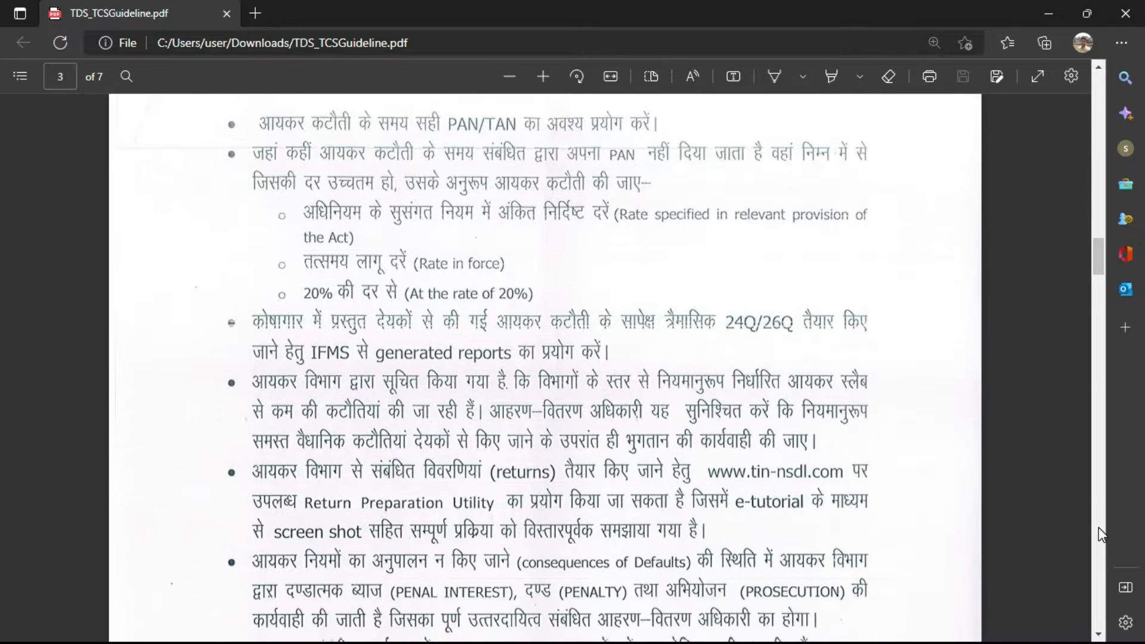
{"action": "scroll", "coordinate": [1098, 527], "scroll_direction": "down", "scroll_amount": 12}
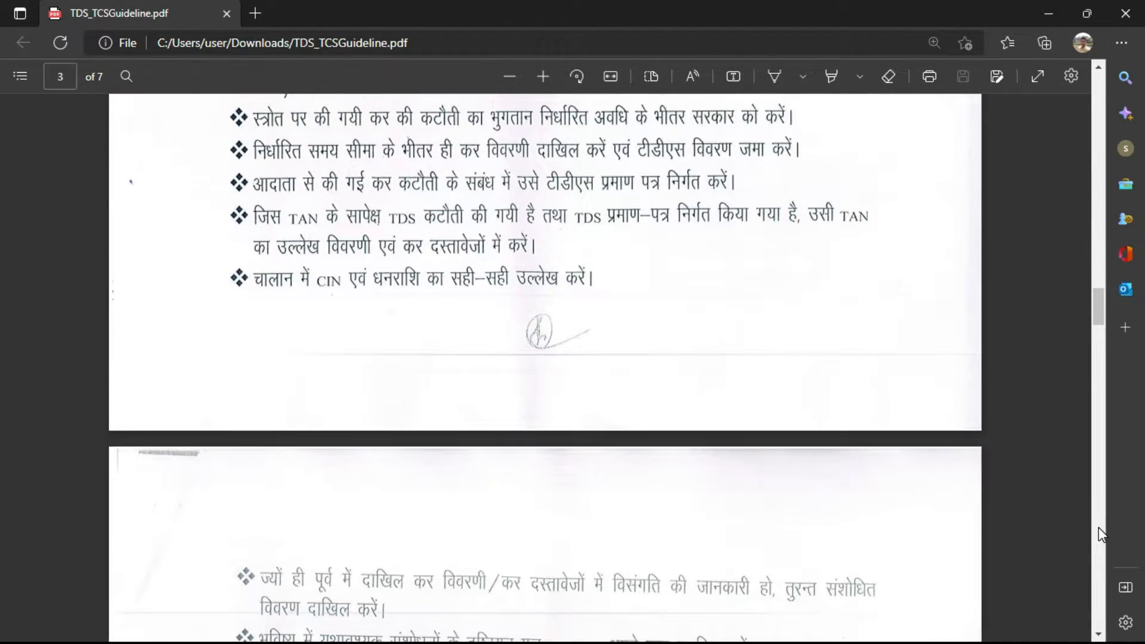
{"action": "scroll", "coordinate": [1098, 527], "scroll_direction": "down", "scroll_amount": 12}
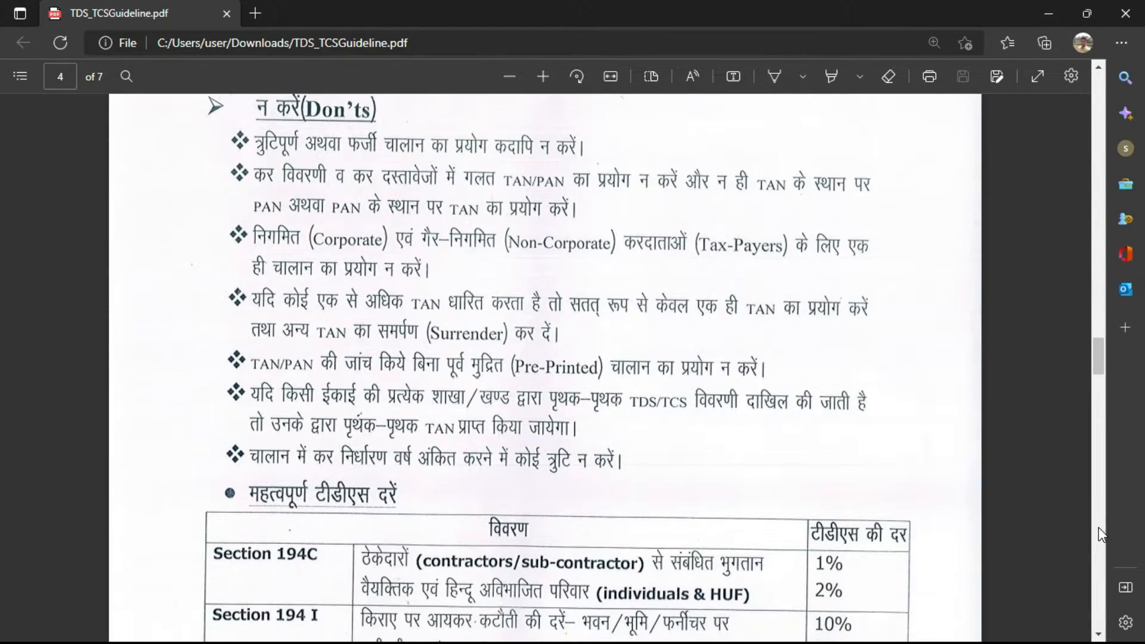
{"action": "scroll", "coordinate": [1098, 527], "scroll_direction": "down", "scroll_amount": 8}
{"action": "scroll", "coordinate": [1098, 527], "scroll_direction": "up", "scroll_amount": 4}
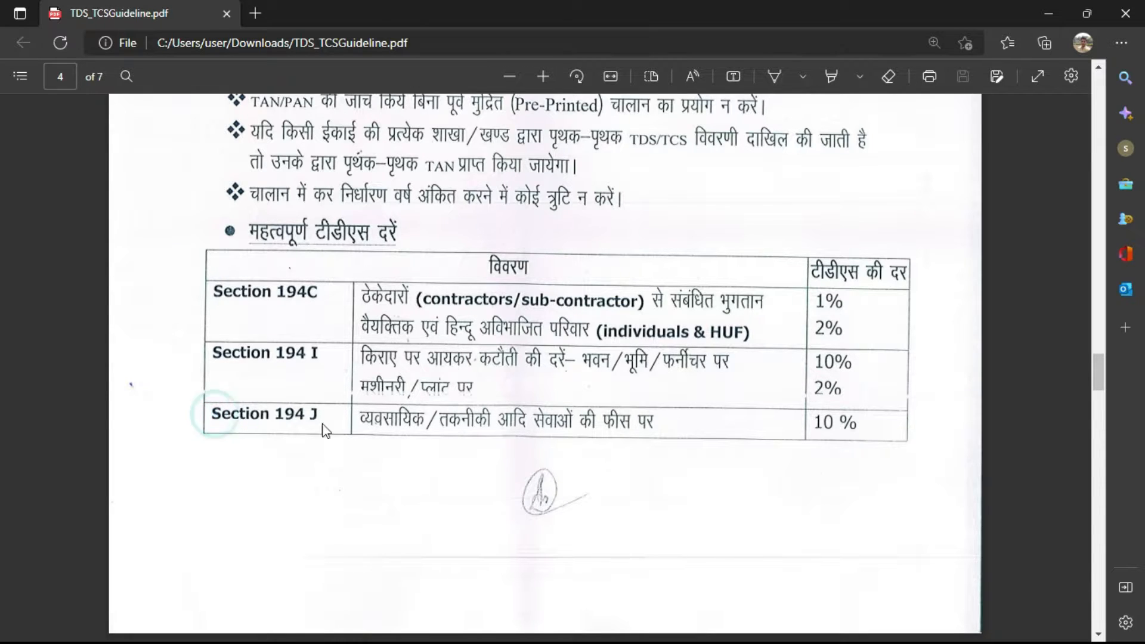
Examine the section-wise TDS rates on page 5 and return to the Section 194 J entry on page 4
{"action": "scroll", "coordinate": [442, 431], "scroll_direction": "down", "scroll_amount": 10}
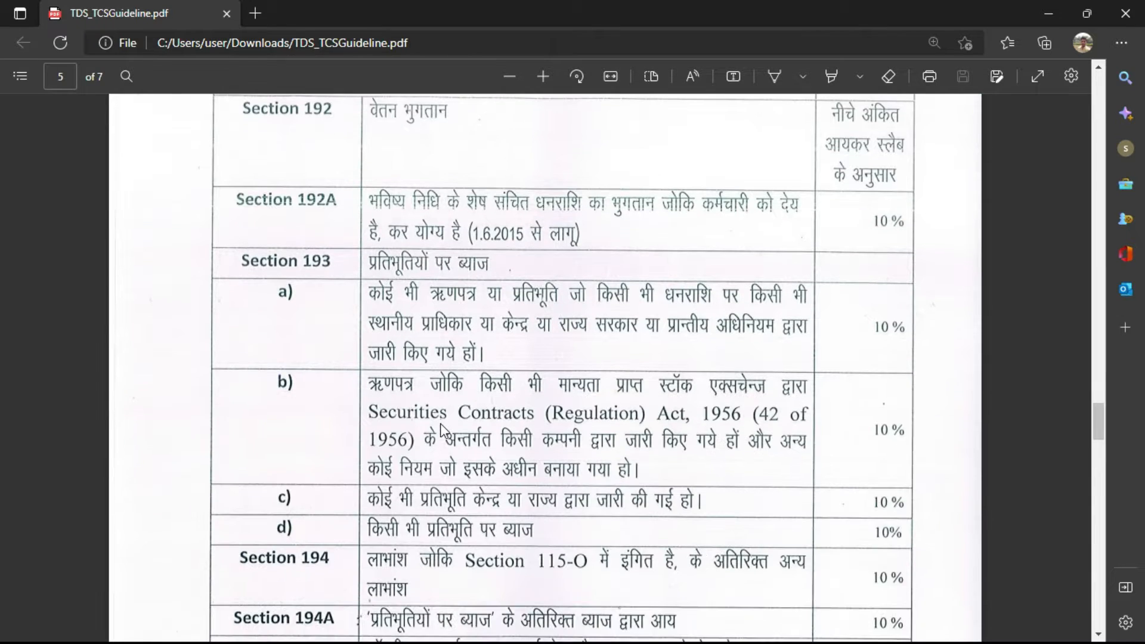
{"action": "scroll", "coordinate": [442, 431], "scroll_direction": "down", "scroll_amount": 8}
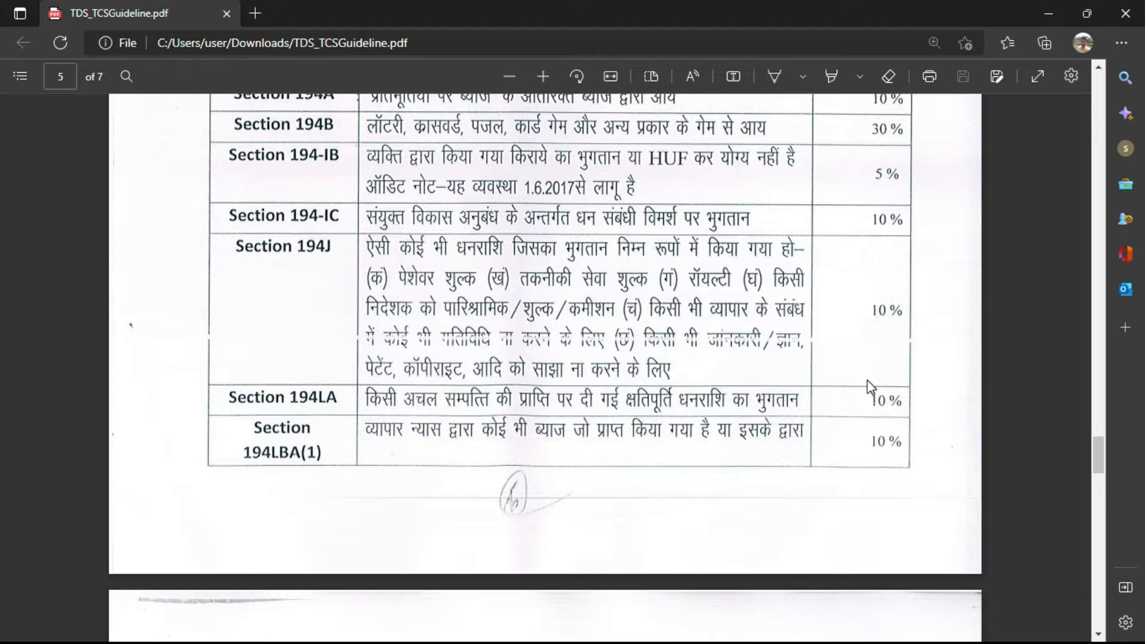
{"action": "scroll", "coordinate": [581, 477], "scroll_direction": "up", "scroll_amount": 12}
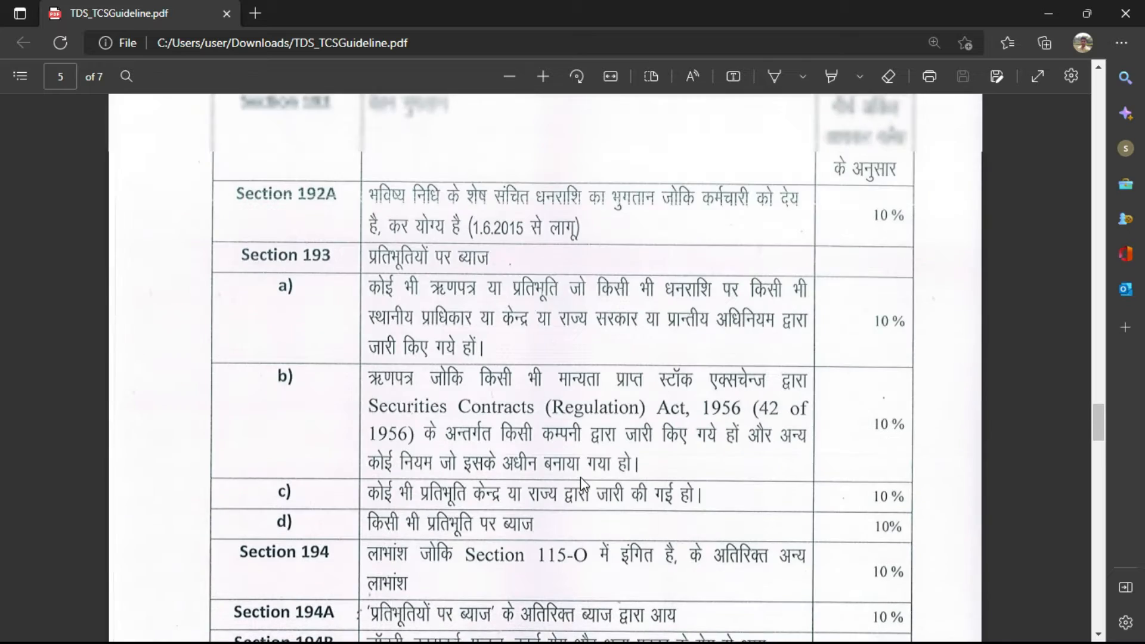
{"action": "scroll", "coordinate": [582, 482], "scroll_direction": "up", "scroll_amount": 9}
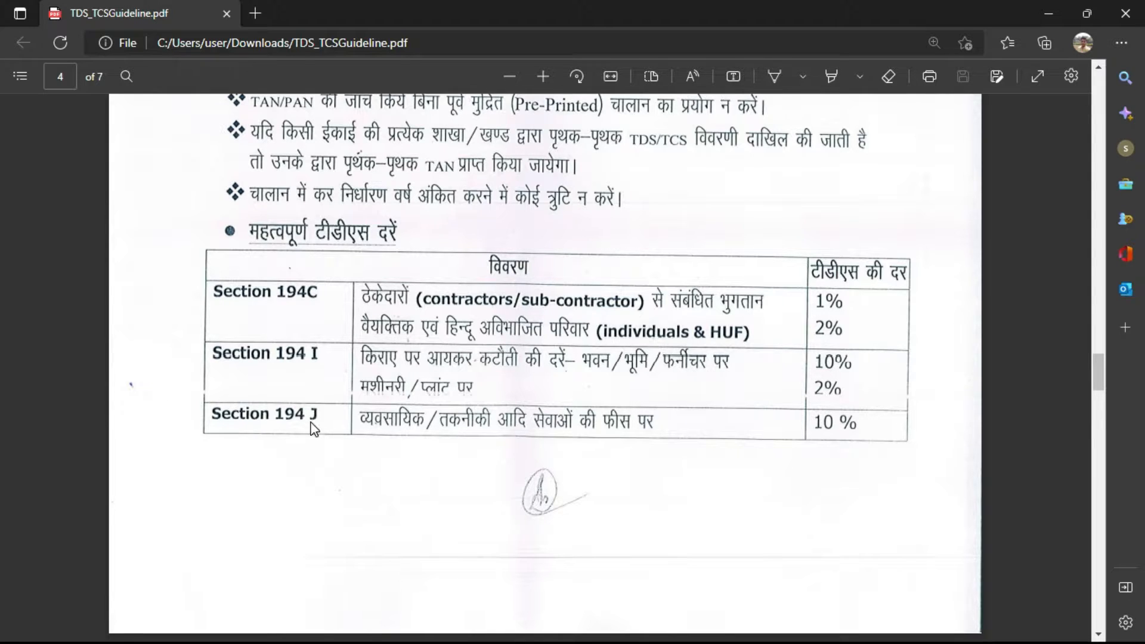
Switch back to TallyPrime and start a new ledger named SECTION 194J under Indirect Expenses from the Journal voucher
{"action": "key", "text": "alt+Tab"}
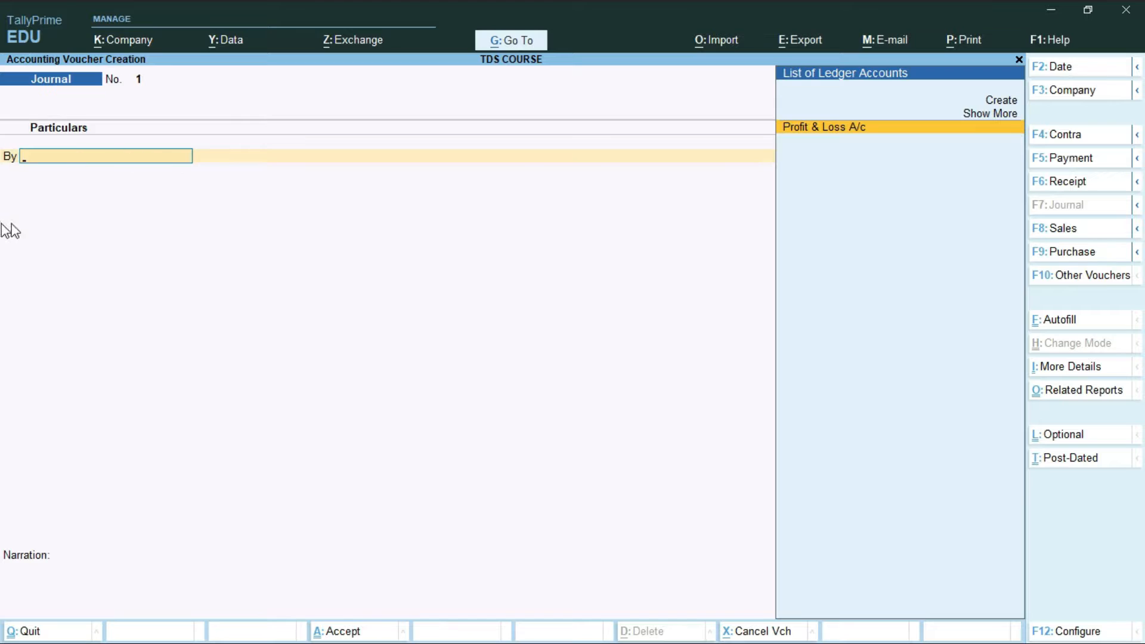
{"action": "key", "text": "alt+c"}
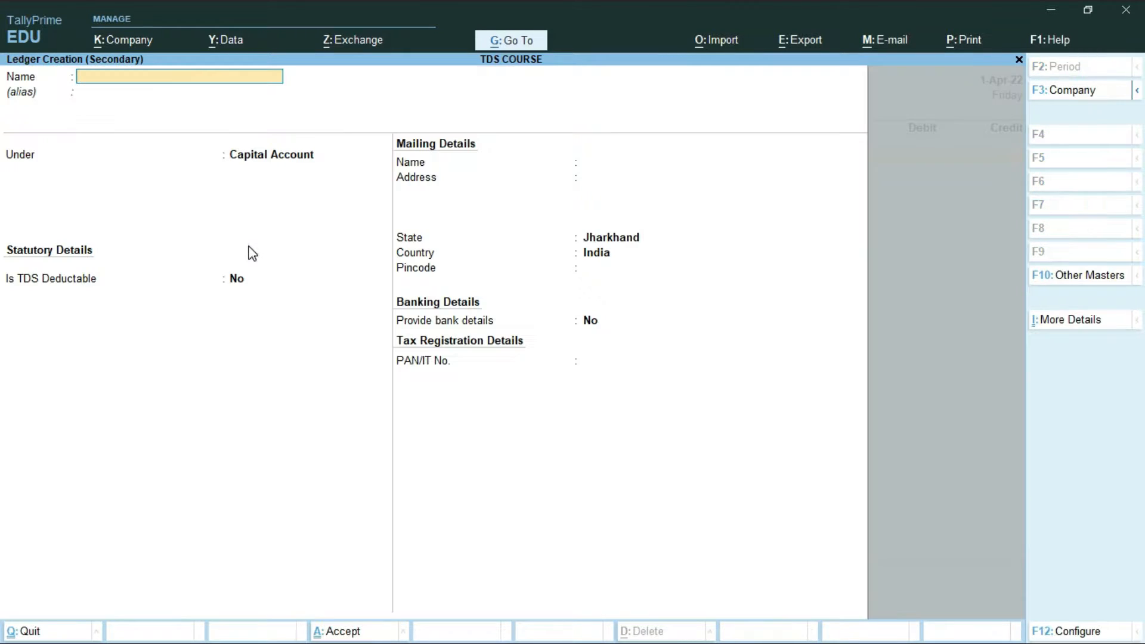
{"action": "type", "text": "SECTION 194"}
{"action": "key", "text": "Return"}
{"action": "key", "text": "Return"}
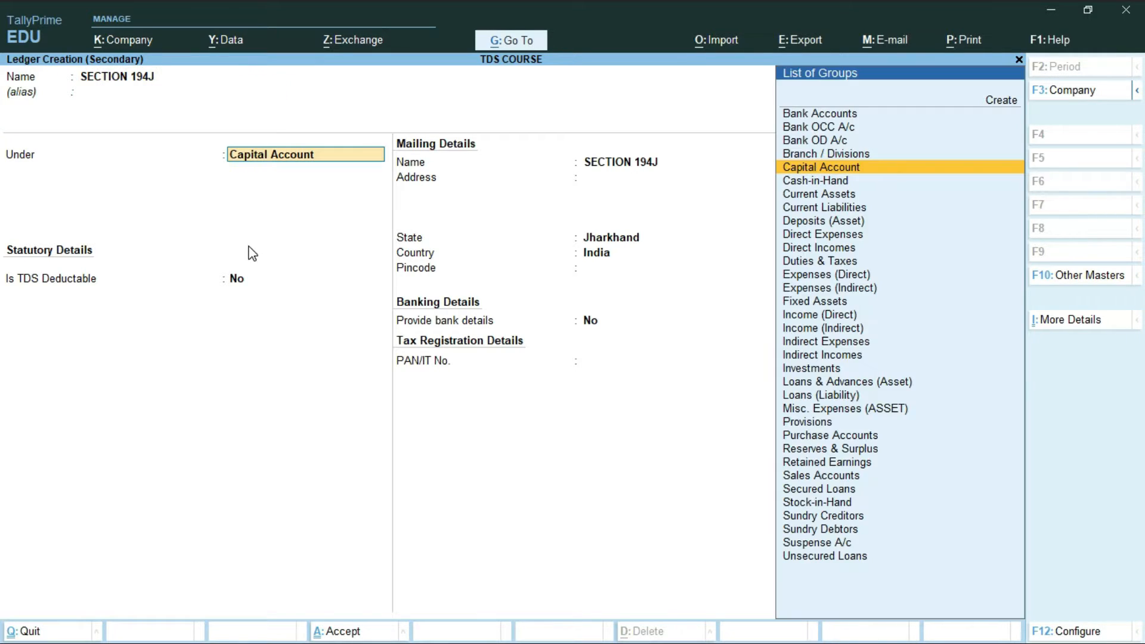
{"action": "type", "text": "IN"}
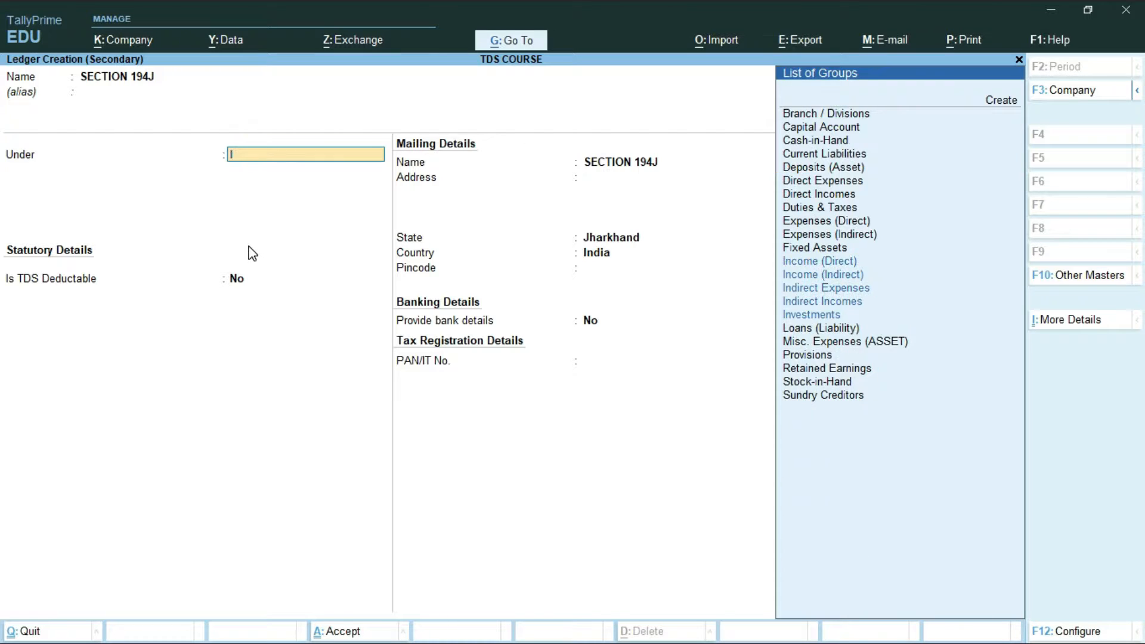
{"action": "key", "text": "Down"}
{"action": "key", "text": "Down"}
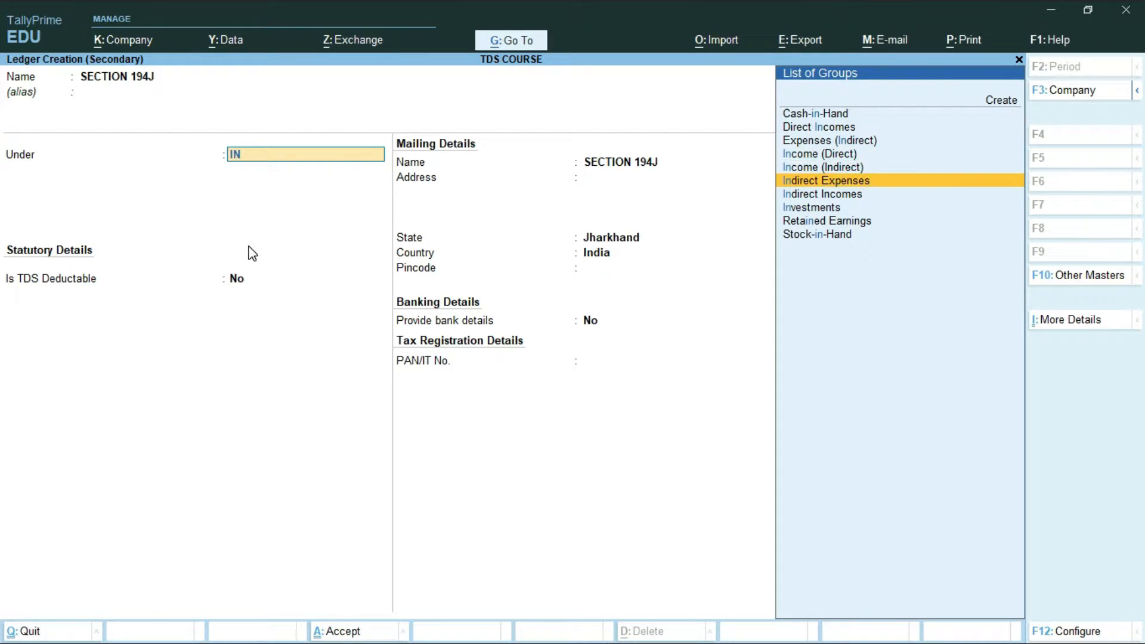
{"action": "key", "text": "Return"}
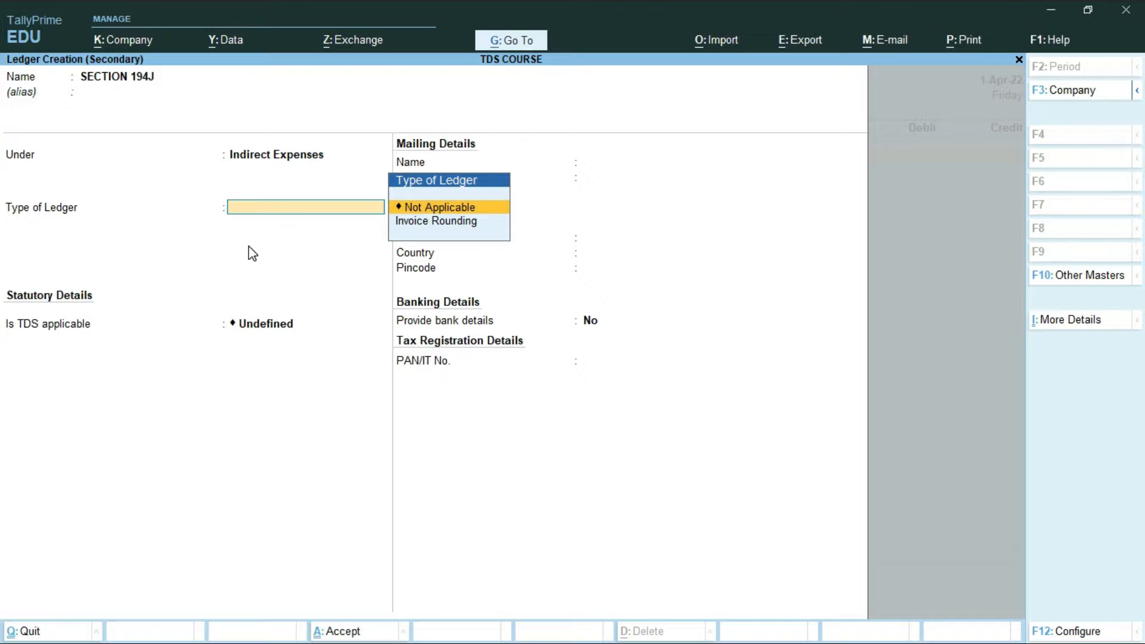
Keep the ledger type as Not Applicable and set TDS applicability to Applicable for the SECTION 194J ledger
{"action": "key", "text": "Return"}
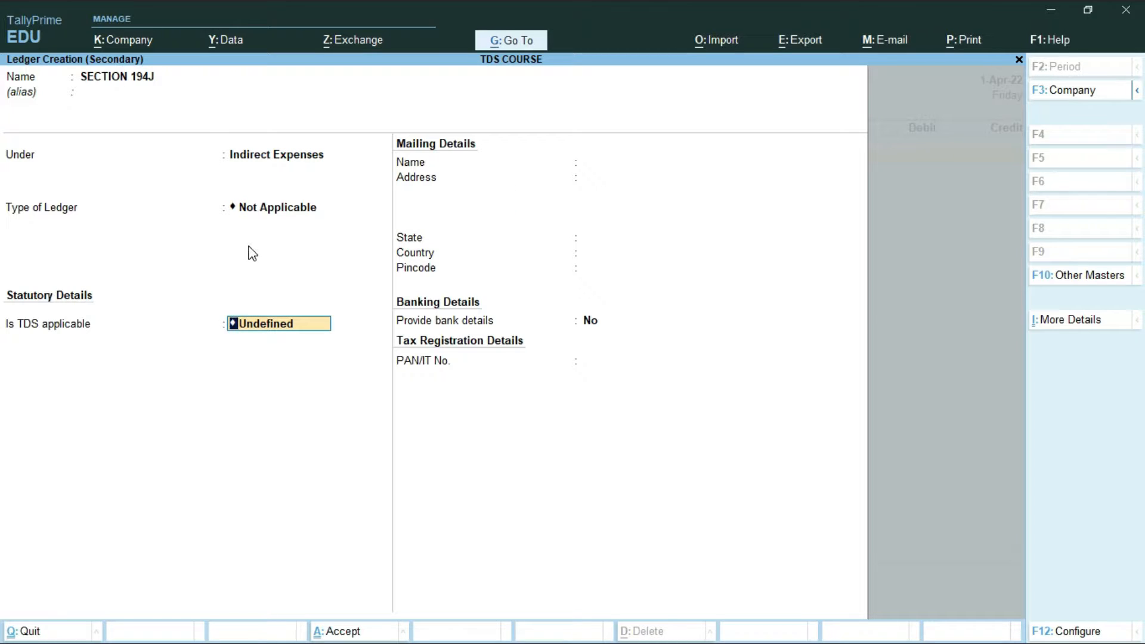
{"action": "key", "text": "BackSpace"}
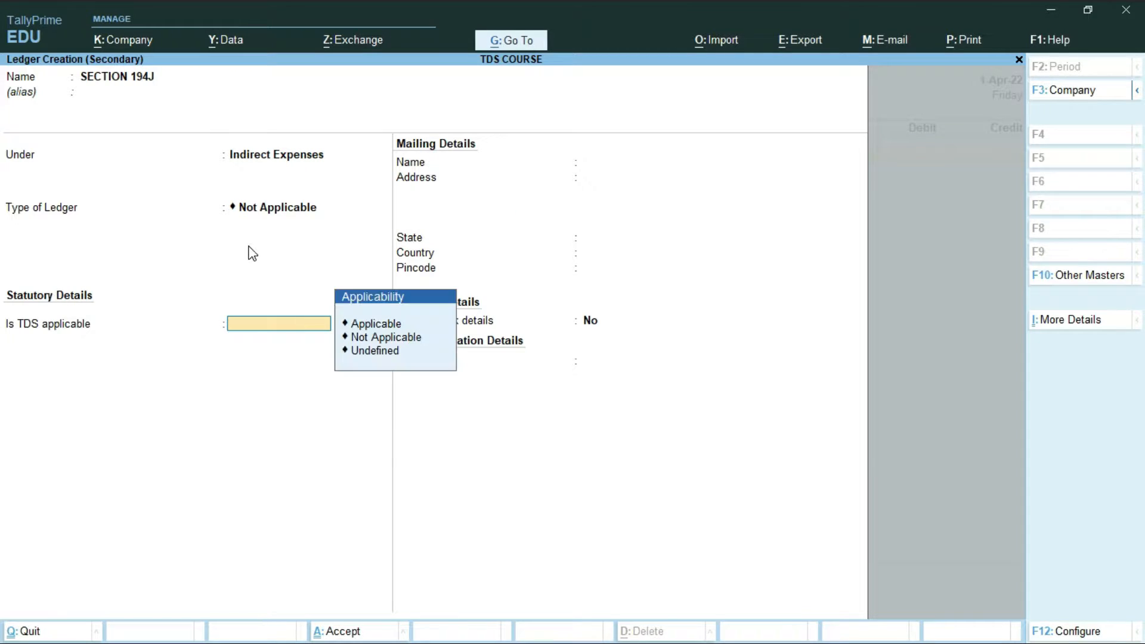
{"action": "key", "text": "Down"}
{"action": "key", "text": "Return"}
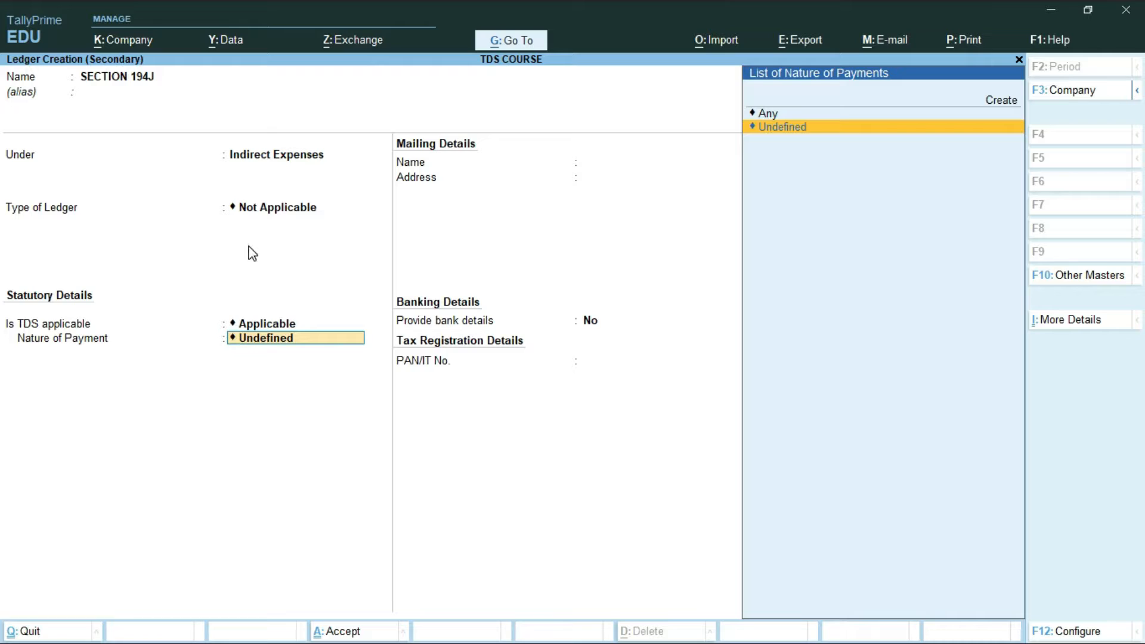
Create a new nature of payment named WAPAR for the SECTION 194J ledger after consulting the TDS guideline PDF
{"action": "key", "text": "Up"}
{"action": "key", "text": "Up"}
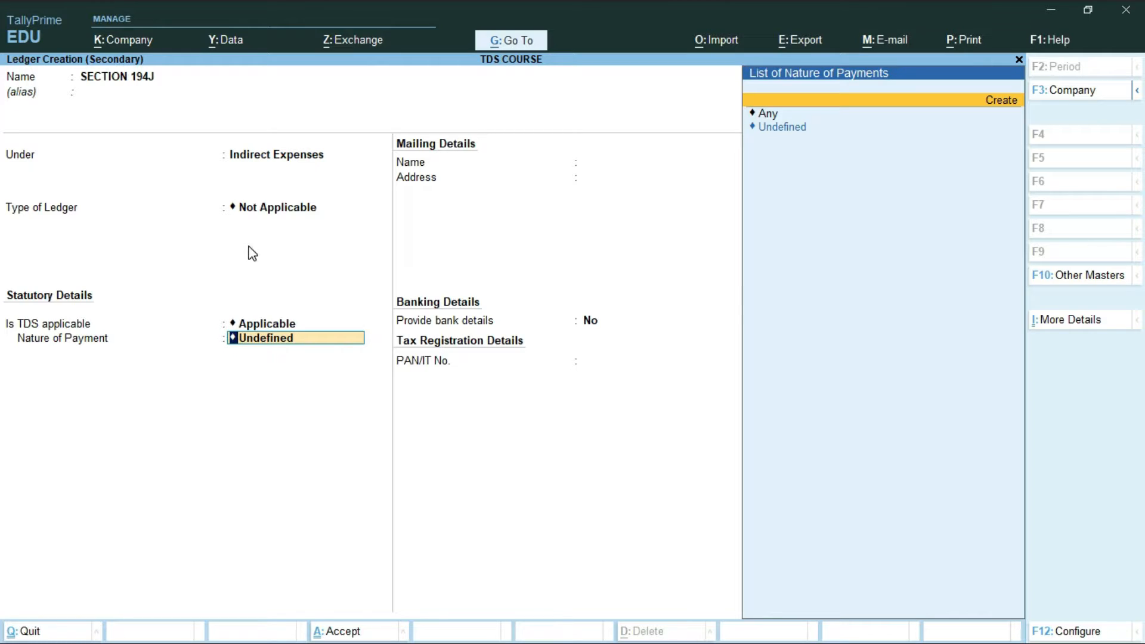
{"action": "key", "text": "Return"}
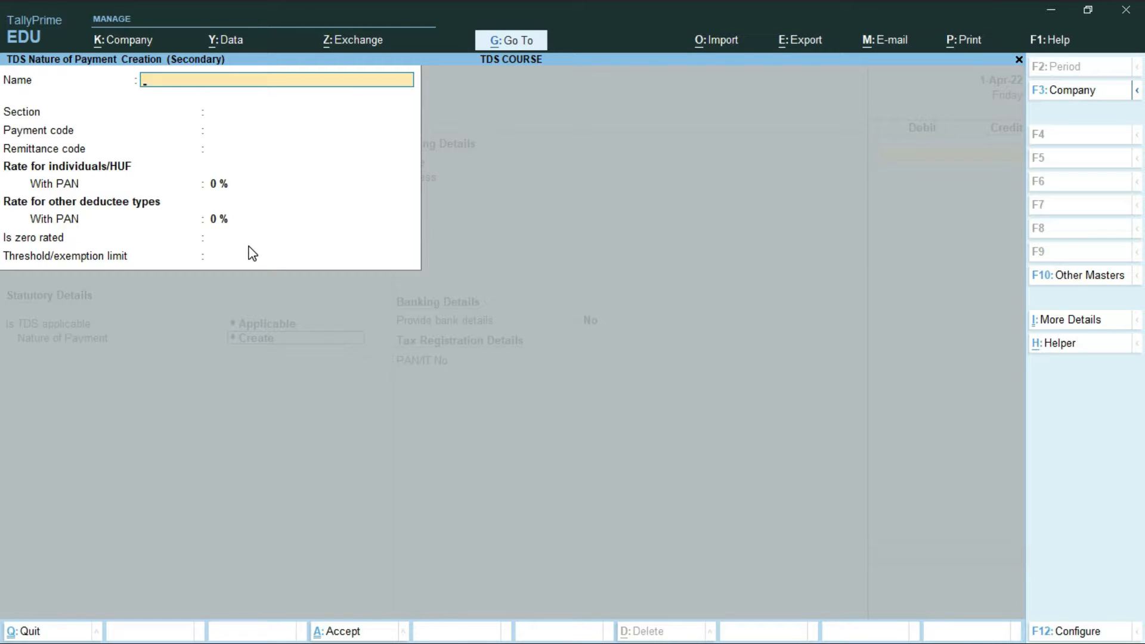
{"action": "key", "text": "alt+Tab"}
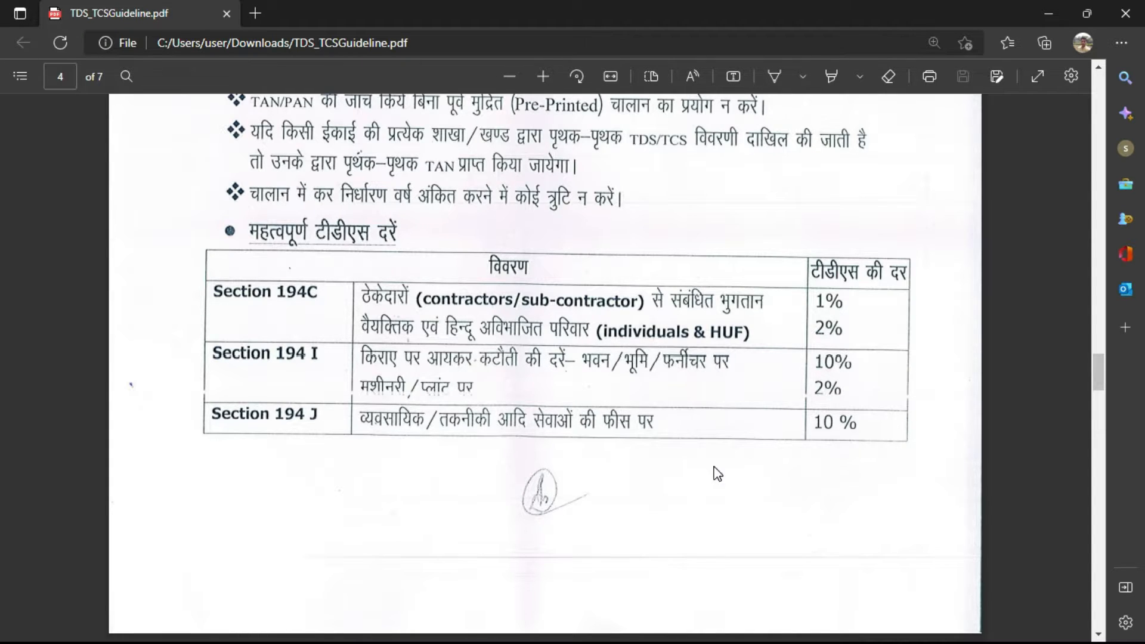
{"action": "key", "text": "alt+Tab"}
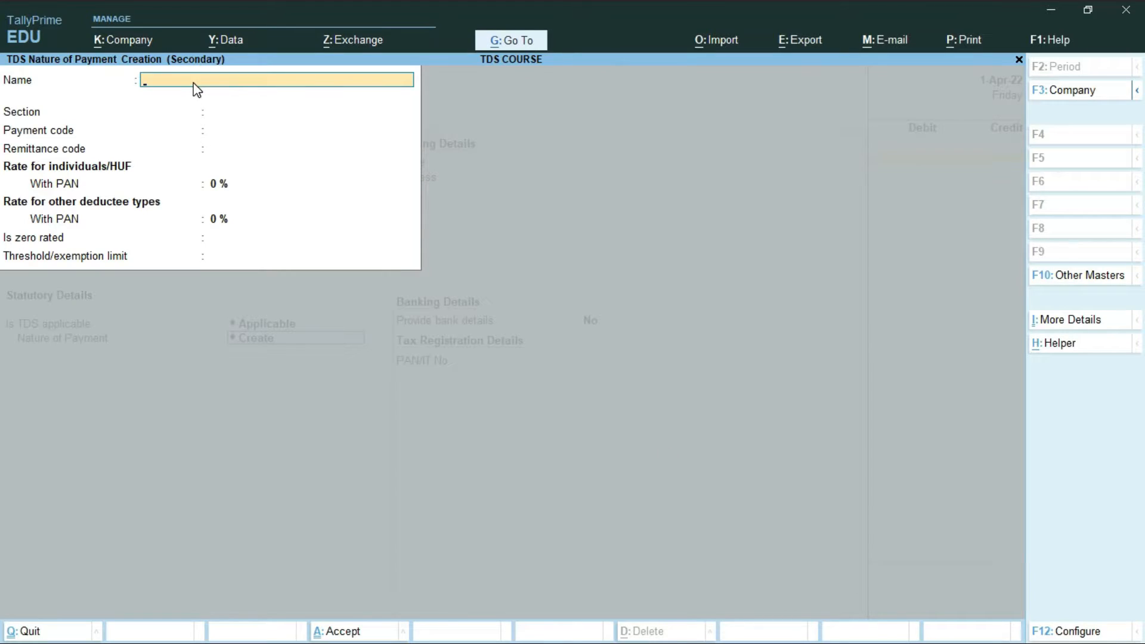
{"action": "type", "text": "WAPAR"}
{"action": "key", "text": "Return"}
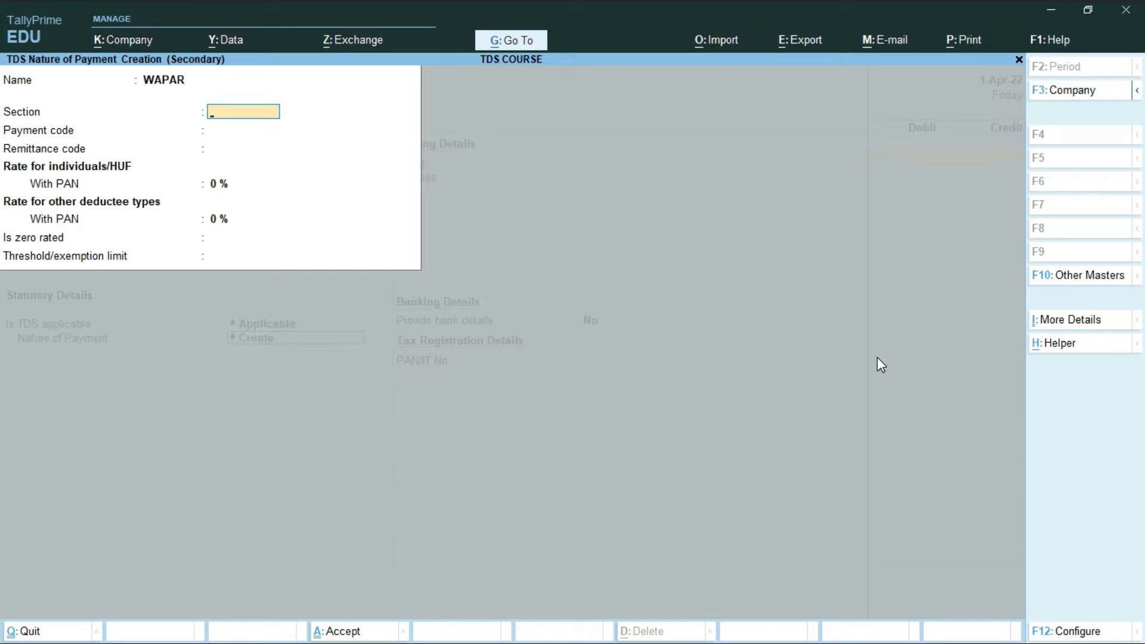
Check the section in the TDS guideline PDF, then set WAPAR's section to 194J and both its payment and remittance codes to 32432432
{"action": "key", "text": "alt+Tab"}
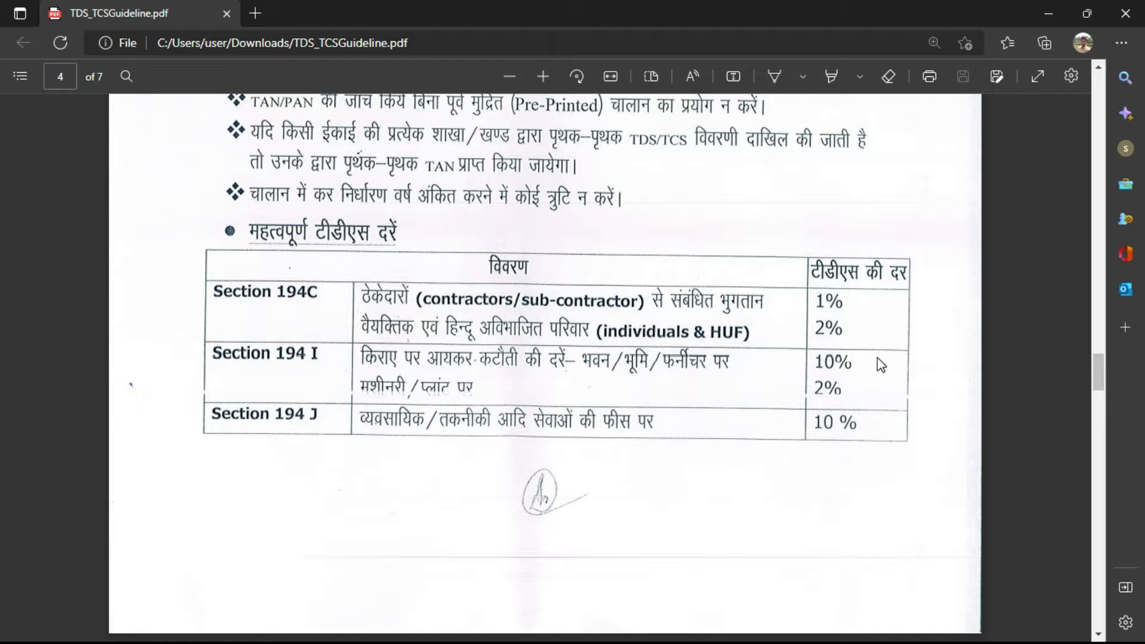
{"action": "key", "text": "alt+Tab"}
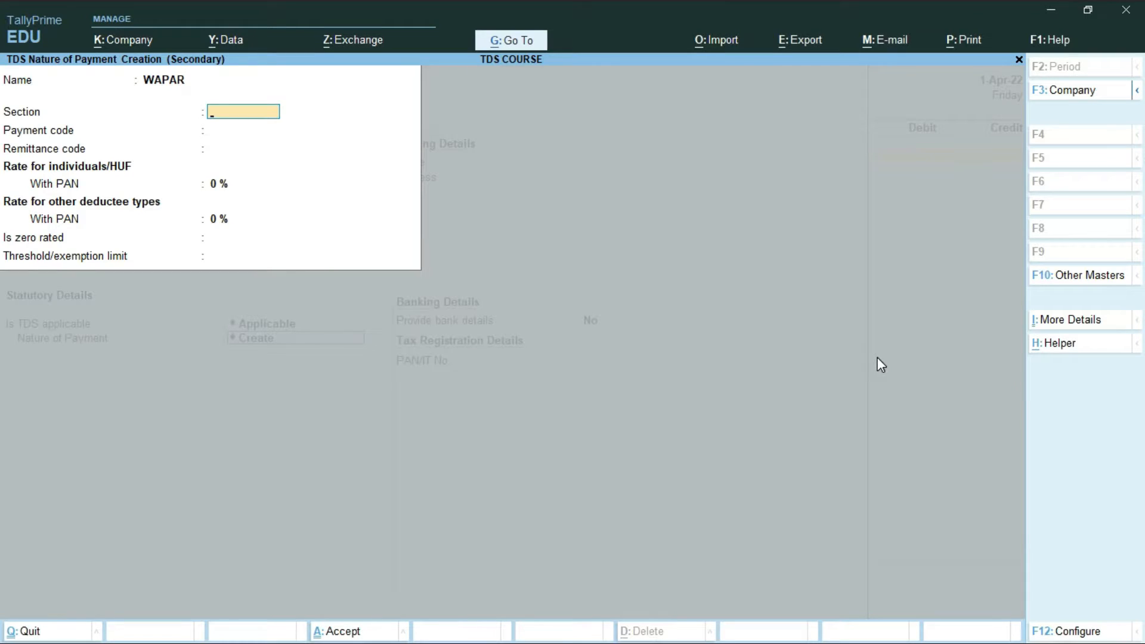
{"action": "type", "text": "194J"}
{"action": "key", "text": "Return"}
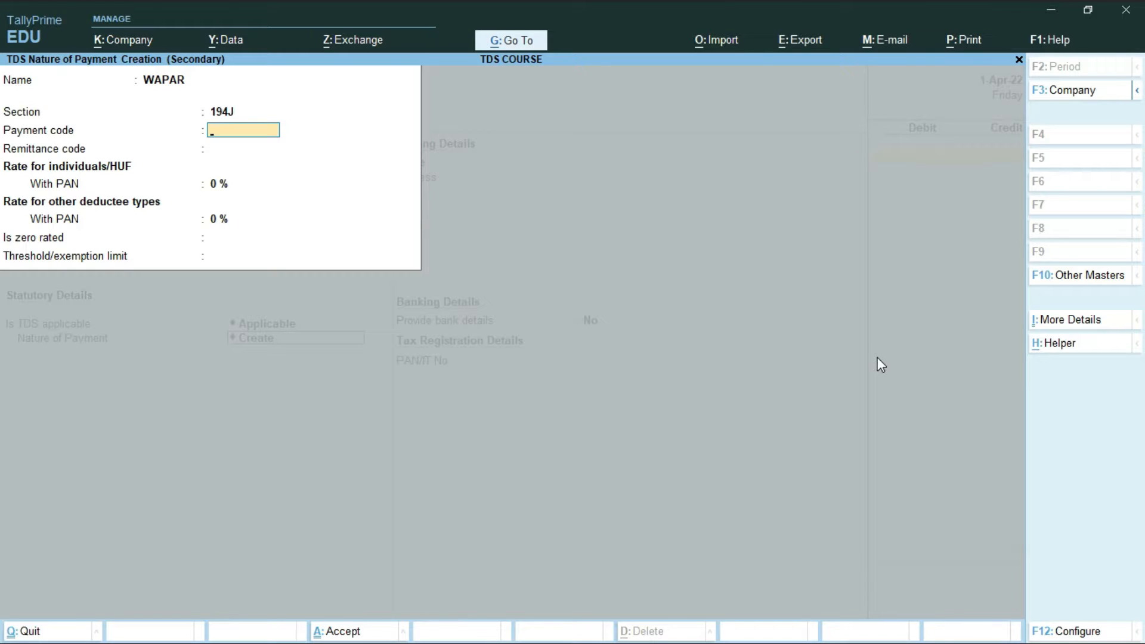
{"action": "type", "text": "32432432"}
{"action": "key", "text": "Return"}
{"action": "type", "text": "32432432"}
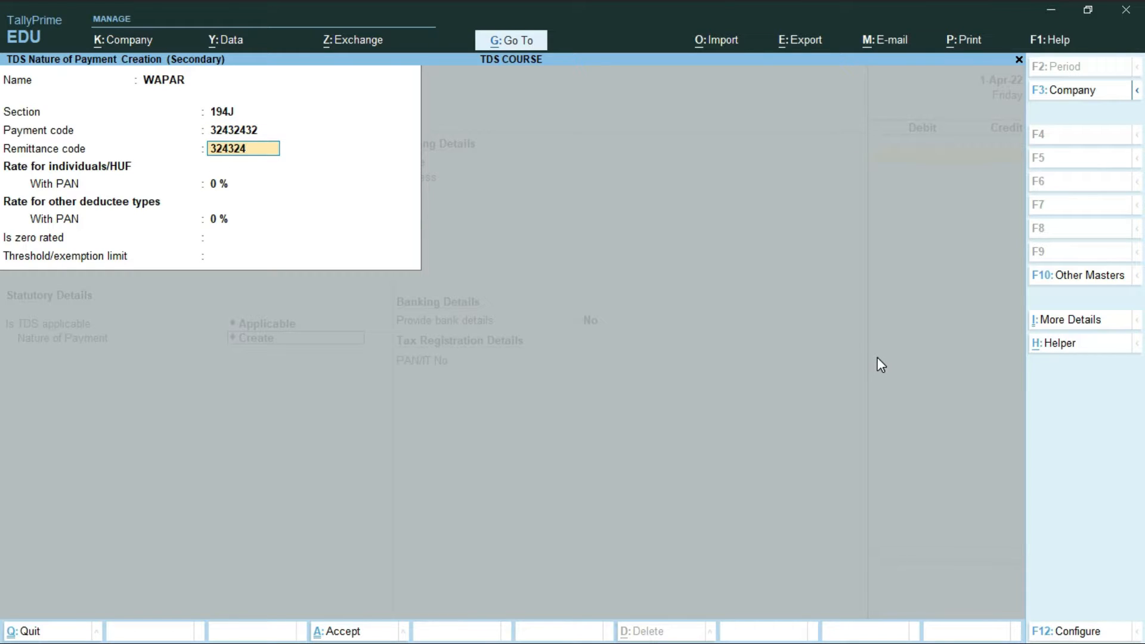
{"action": "key", "text": "Return"}
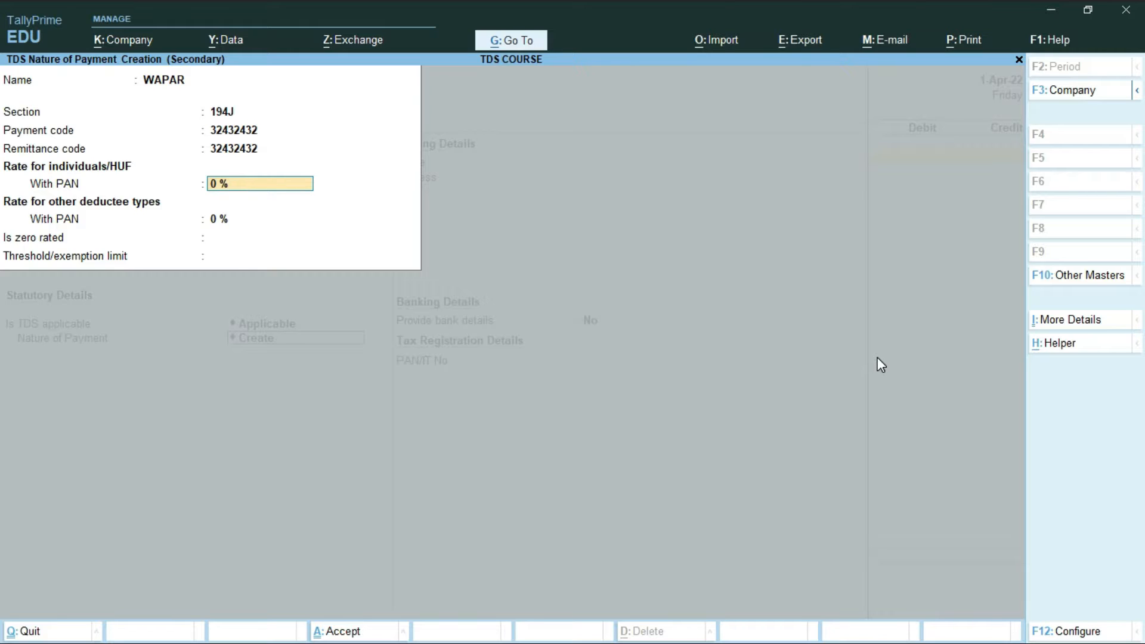
Set the with-PAN rates for individuals/HUF and other deductee types to 10%, leave the exemption limit blank, and save the nature of payment
{"action": "key", "text": "Return"}
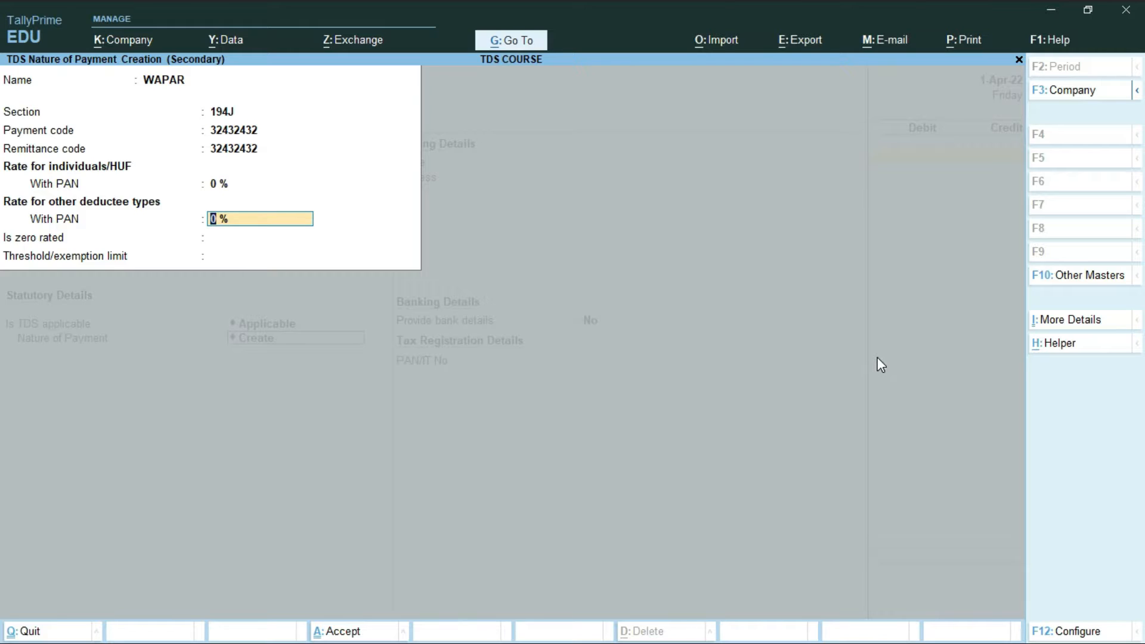
{"action": "key", "text": "Up"}
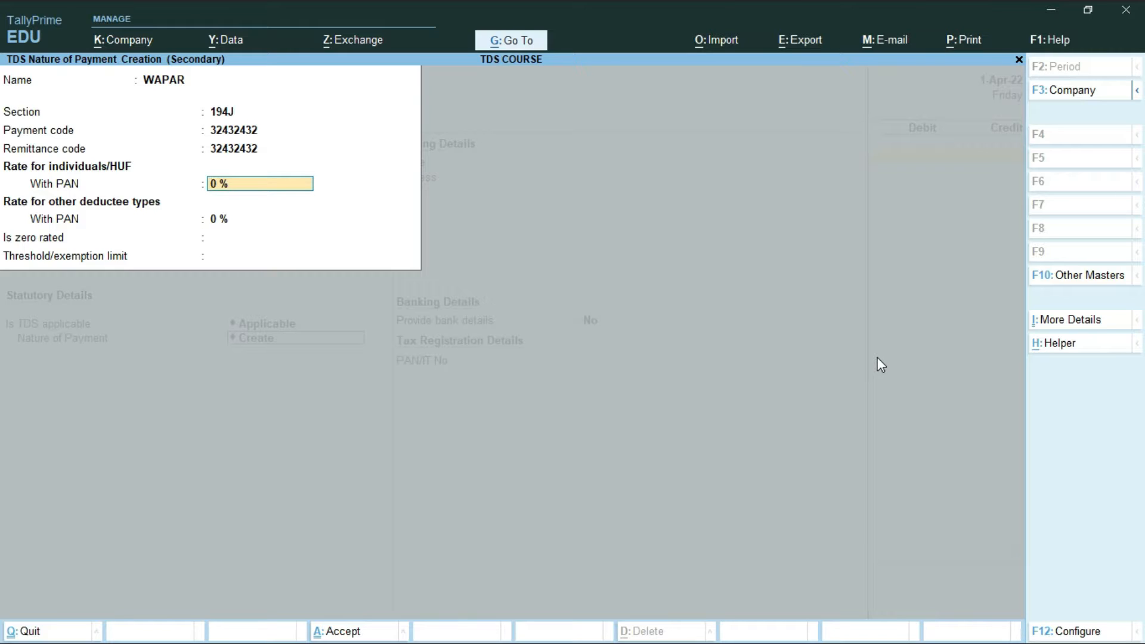
{"action": "key", "text": "alt+Tab"}
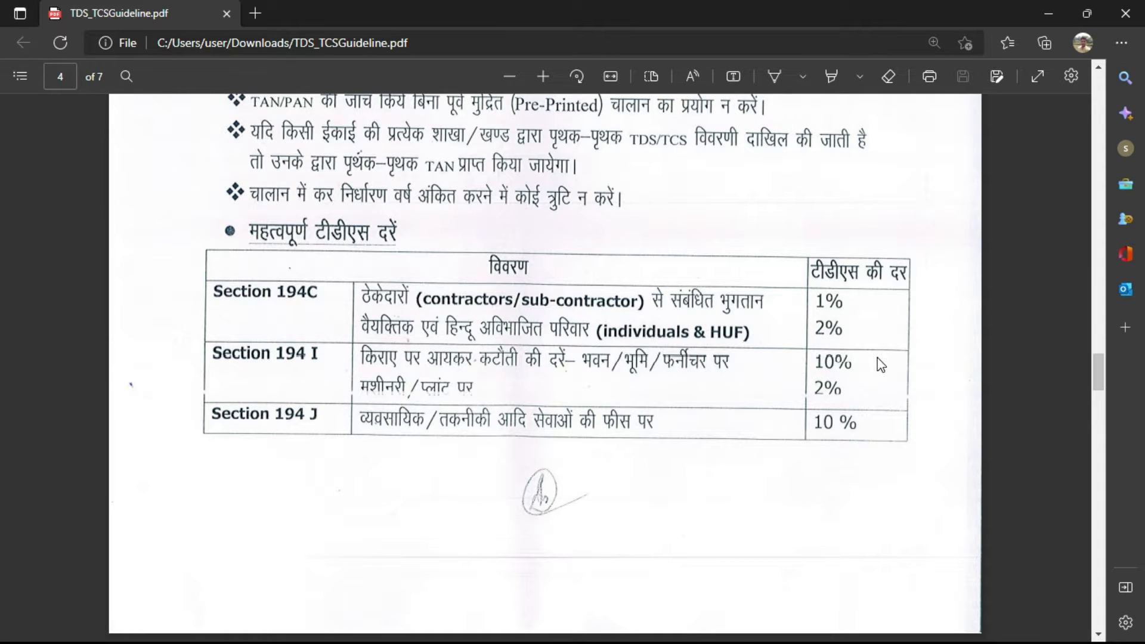
{"action": "key", "text": "alt+Tab"}
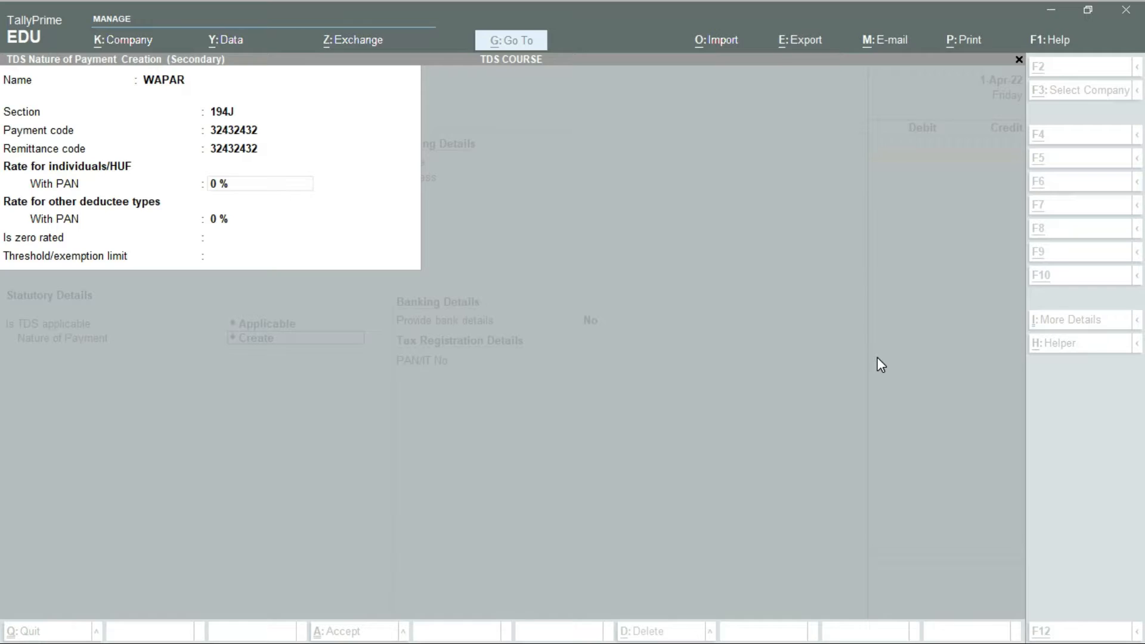
{"action": "type", "text": "10"}
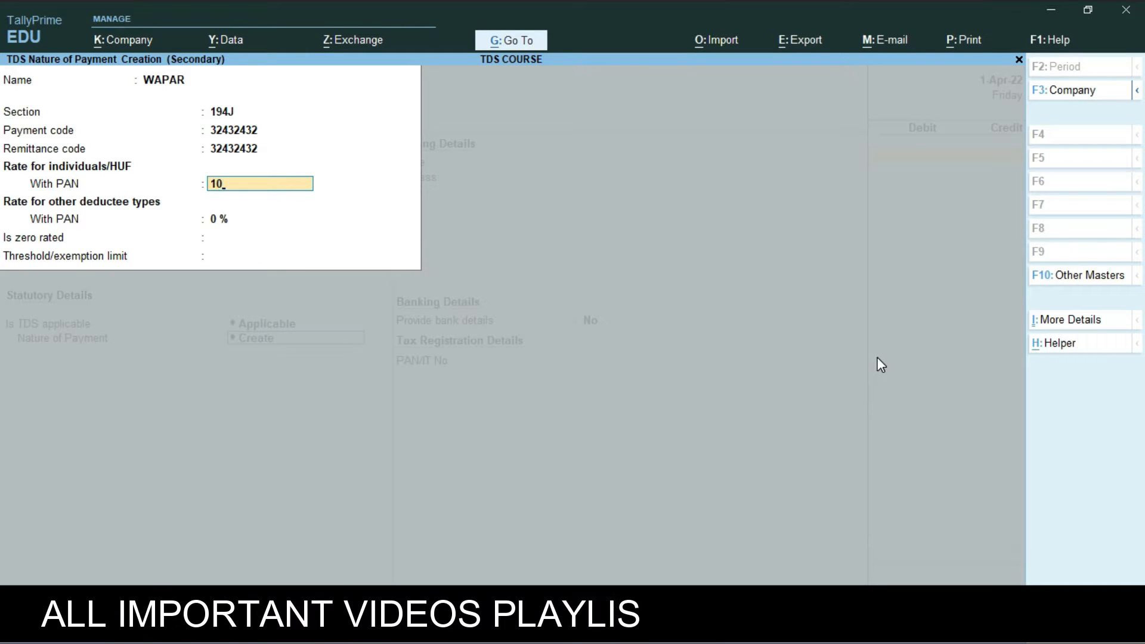
{"action": "key", "text": "Return"}
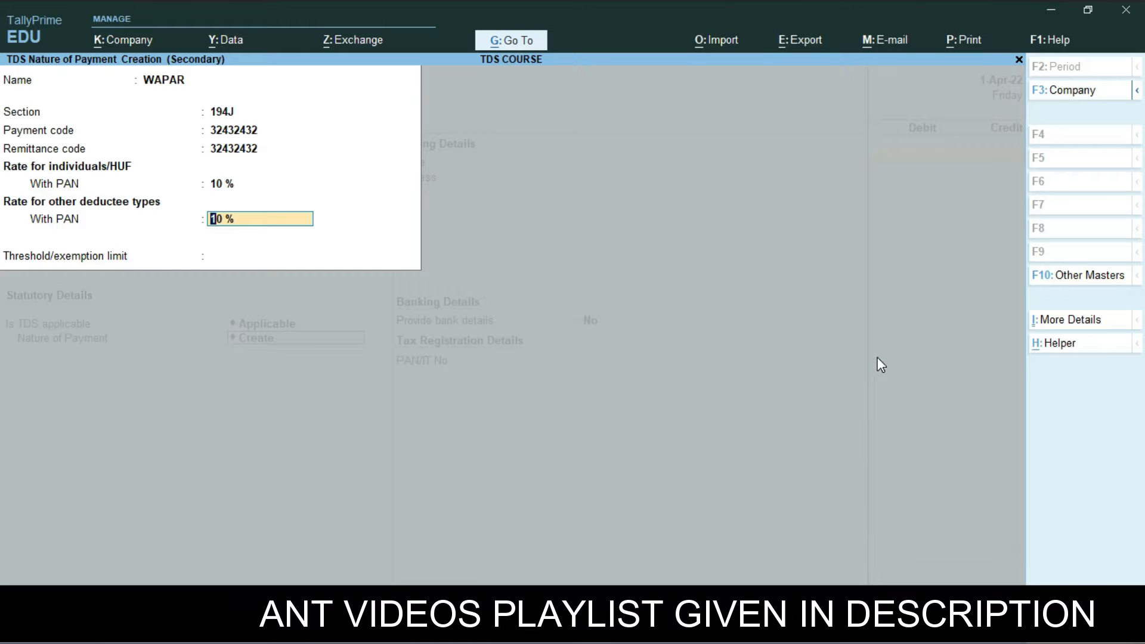
{"action": "key", "text": "Return"}
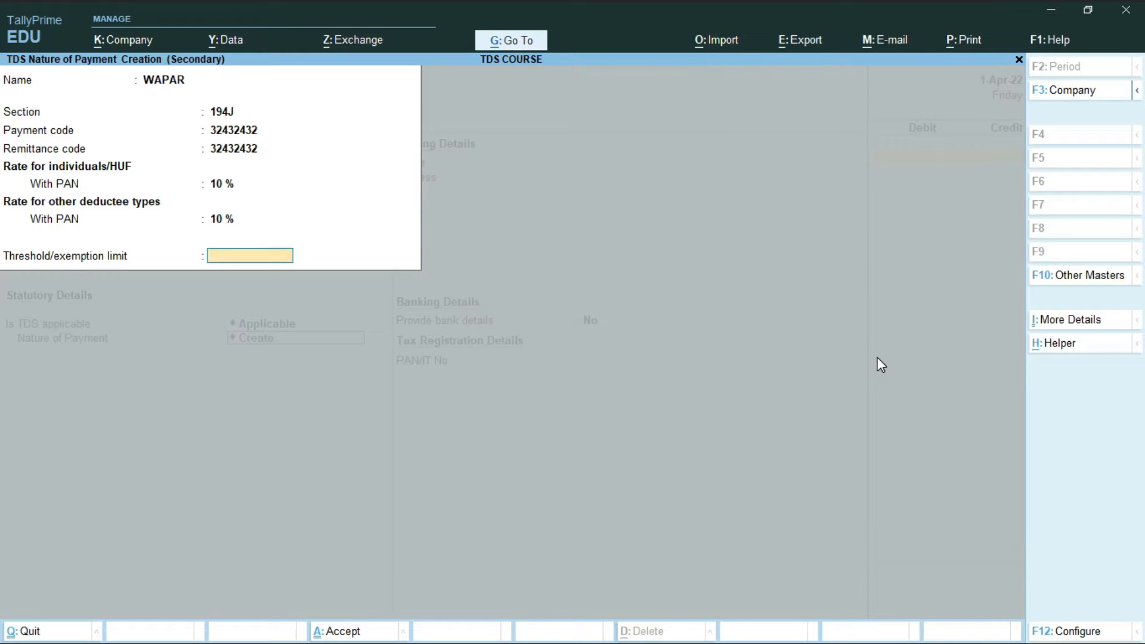
{"action": "key", "text": "Return"}
{"action": "key", "text": "Return"}
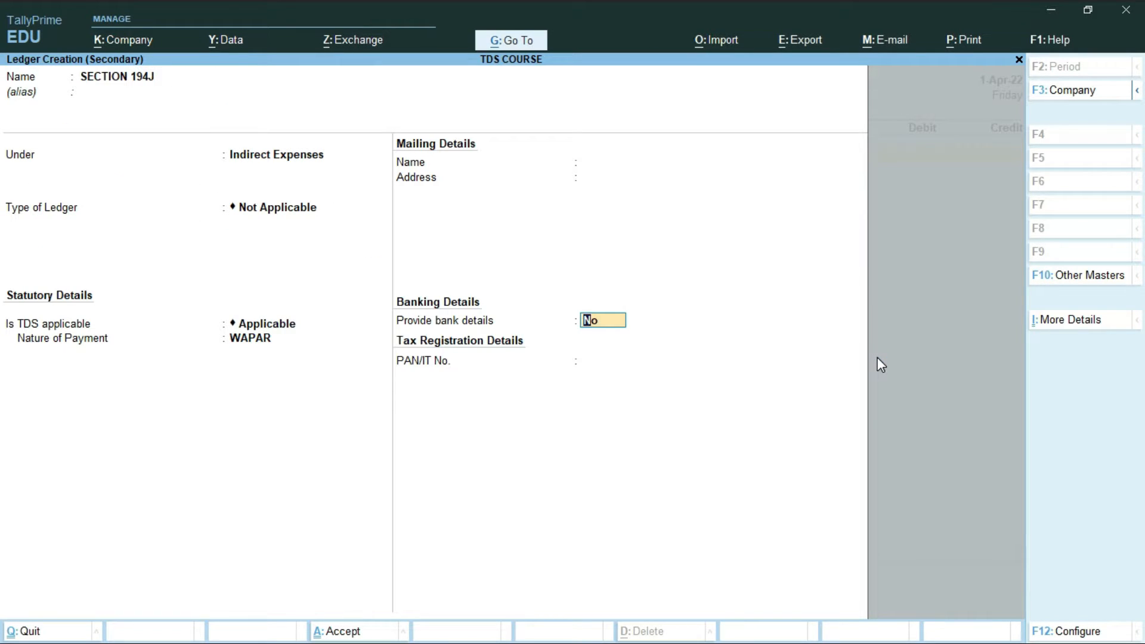
Reopen the WAPAR nature of payment for alteration and review its section, codes, rates and exemption limit before returning to the ledger
{"action": "key", "text": "BackSpace"}
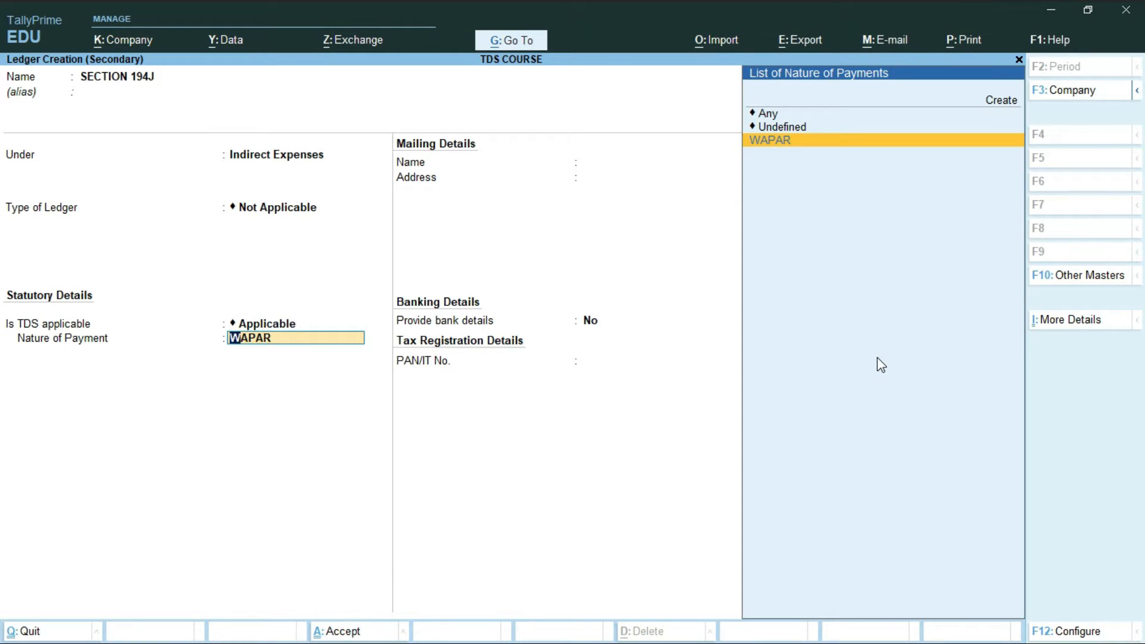
{"action": "key", "text": "ctrl"}
{"action": "key", "text": "ctrl+Return"}
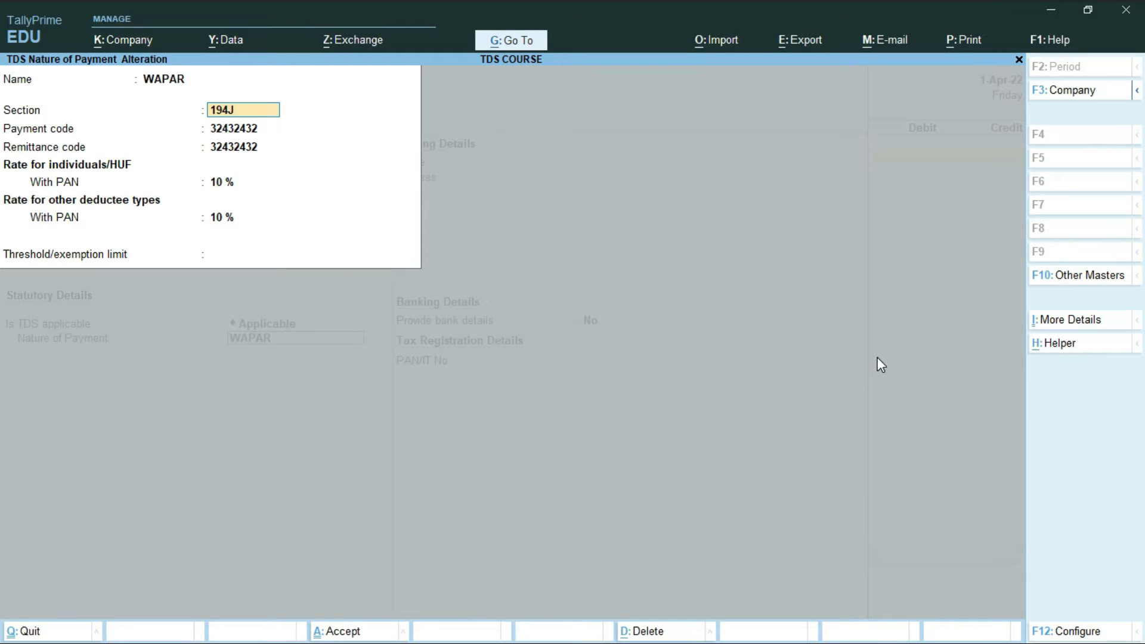
{"action": "key", "text": "Return"}
{"action": "key", "text": "Return"}
{"action": "key", "text": "Return"}
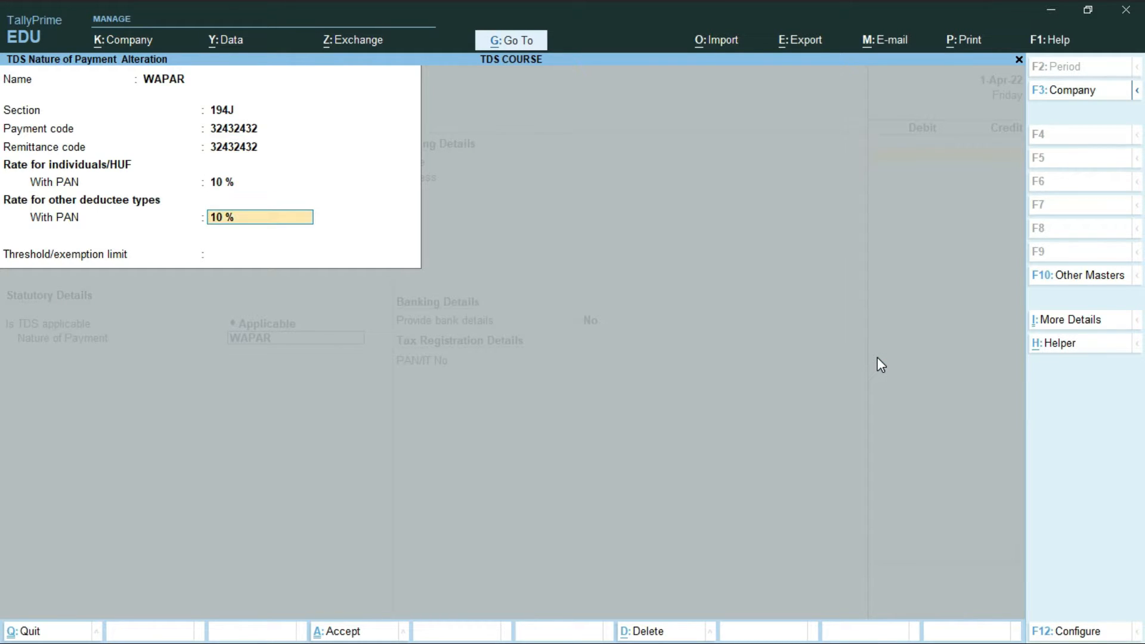
{"action": "key", "text": "Return"}
{"action": "key", "text": "BackSpace"}
{"action": "key", "text": "BackSpace"}
{"action": "key", "text": "BackSpace"}
{"action": "key", "text": "BackSpace"}
{"action": "key", "text": "BackSpace"}
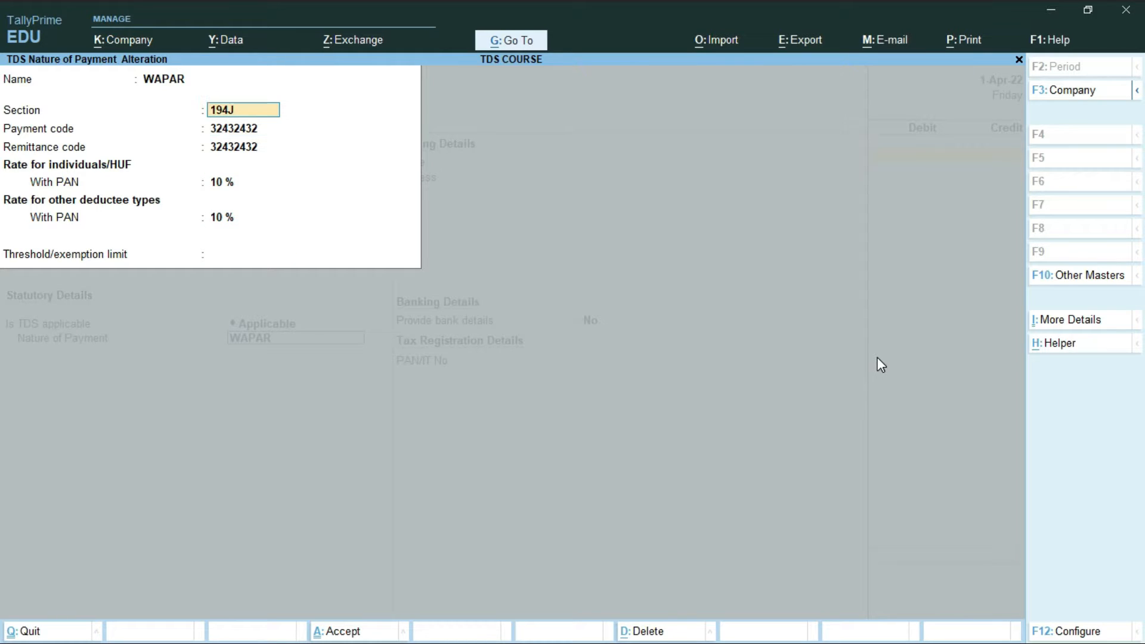
{"action": "key", "text": "Return"}
{"action": "key", "text": "Return"}
{"action": "key", "text": "Return"}
{"action": "key", "text": "Return"}
{"action": "key", "text": "Return"}
{"action": "key", "text": "Return"}
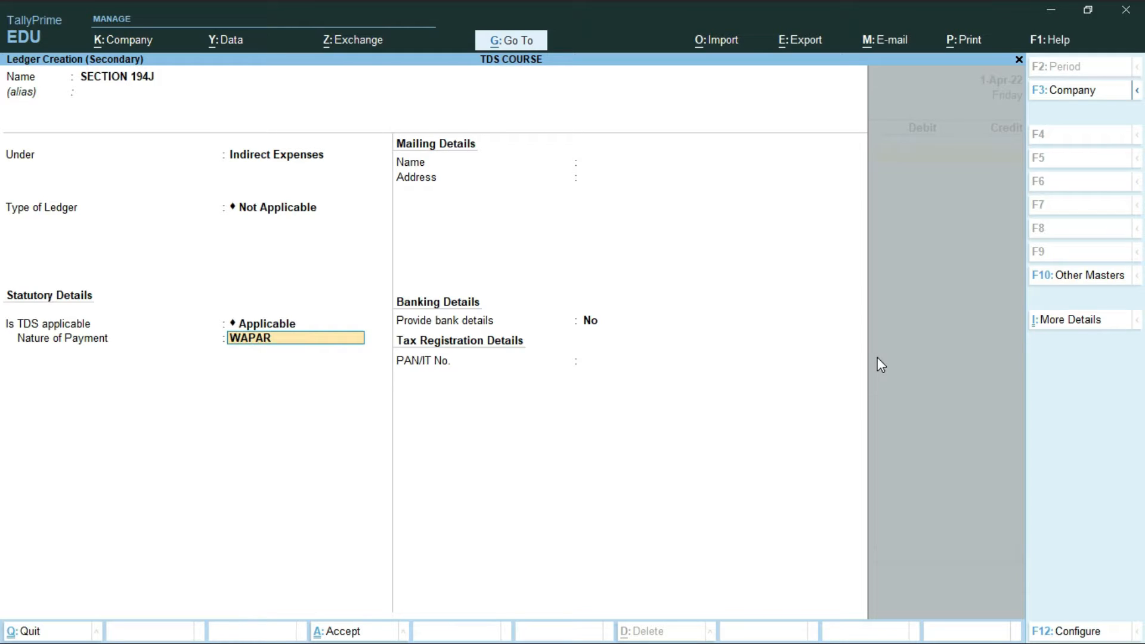
Keep WAPAR as the nature of payment and bank details at No, and save the SECTION 194J ledger
{"action": "key", "text": "Return"}
{"action": "key", "text": "Return"}
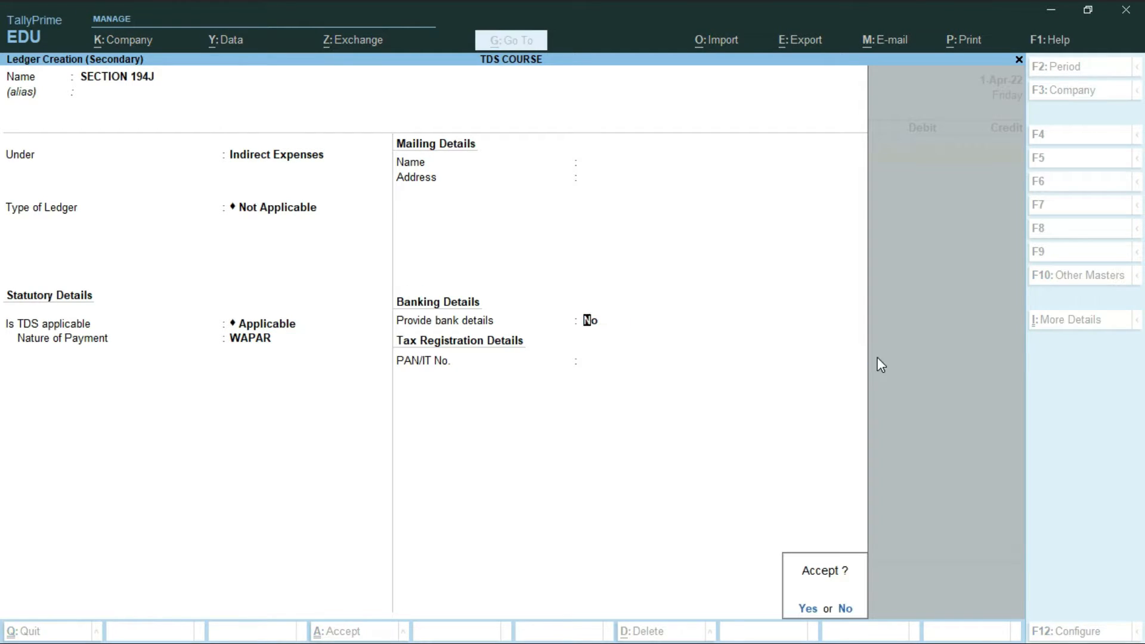
{"action": "key", "text": "Return"}
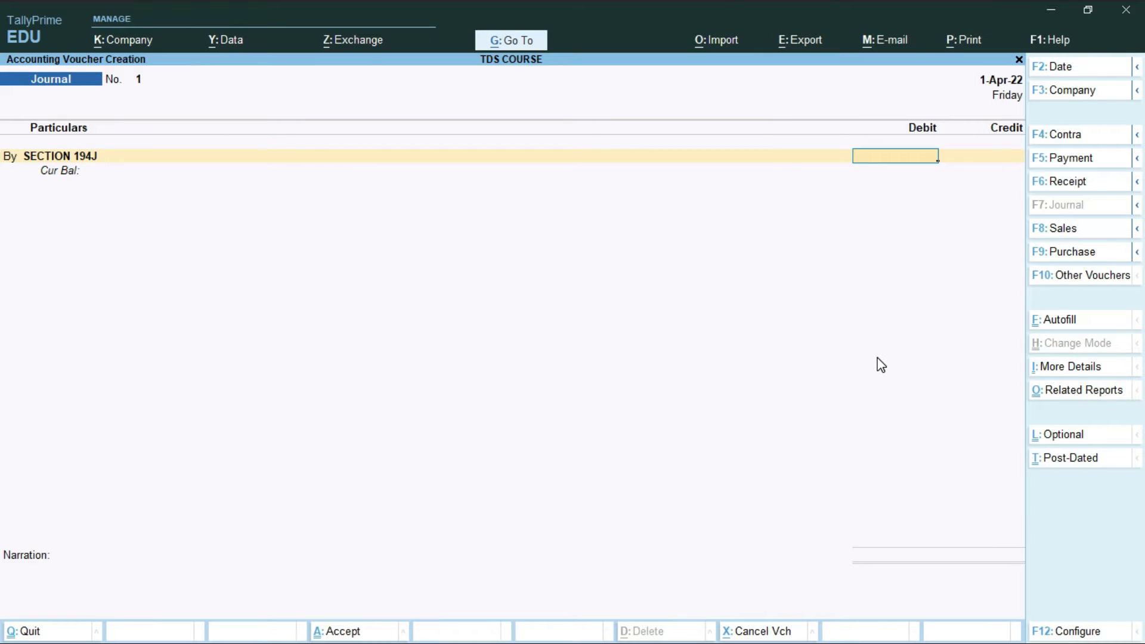
Debit the SECTION 194J ledger with 1000 in the Journal voucher and proceed to the credit line
{"action": "type", "text": "1000"}
{"action": "key", "text": "Return"}
{"action": "key", "text": "Return"}
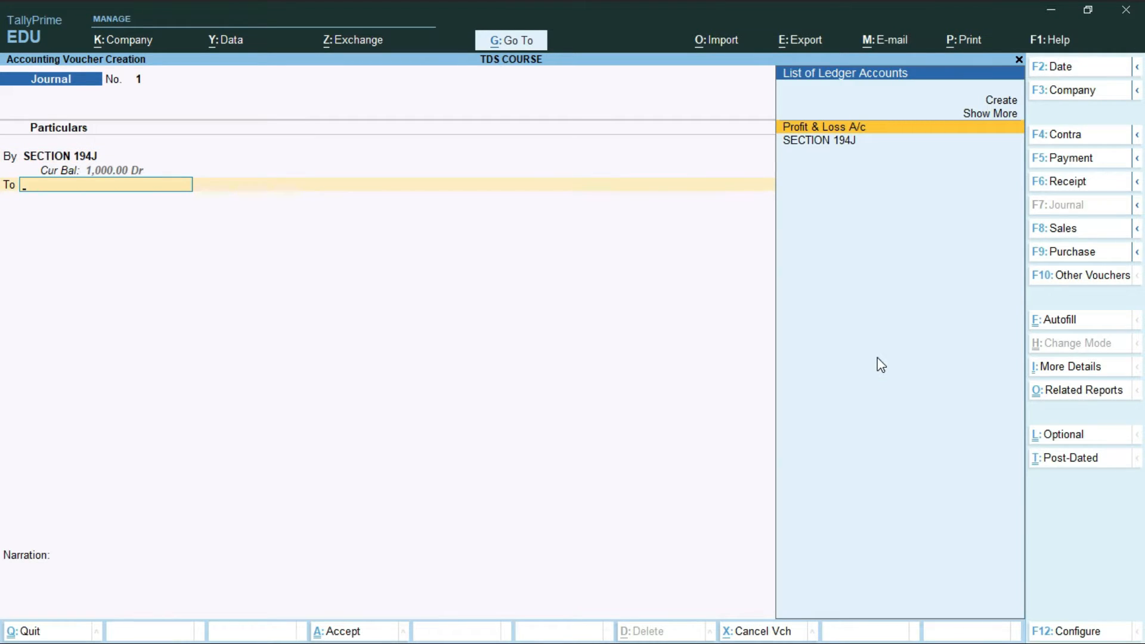
Recheck the TDS rates in the guideline PDF, then start a new ledger with the party's name under Sundry Creditors for the credit line
{"action": "key", "text": "alt+Tab"}
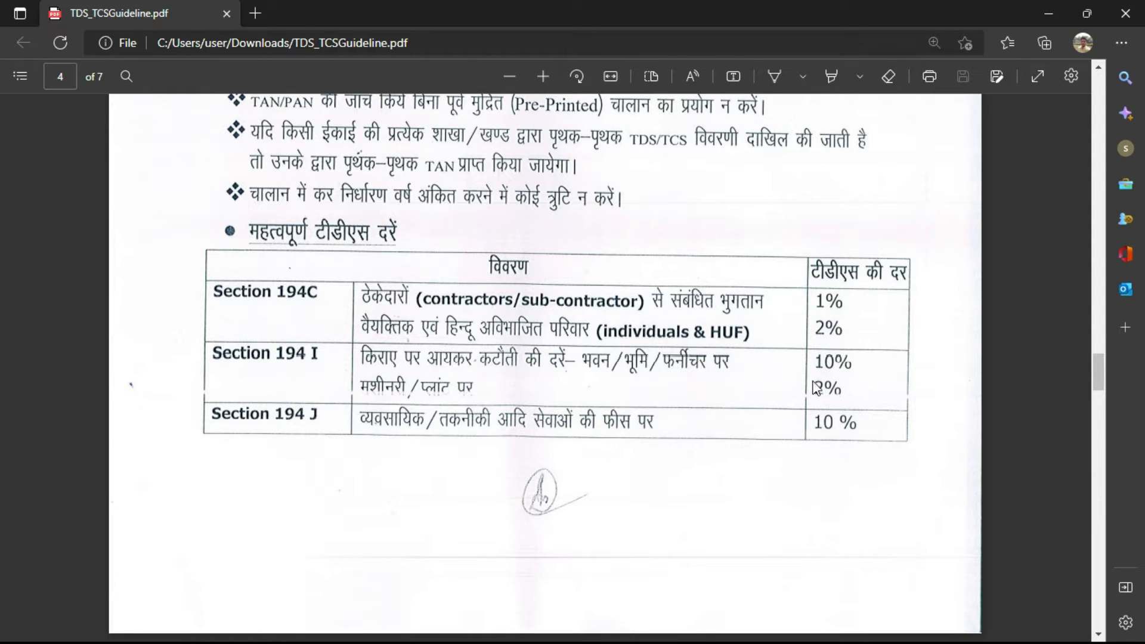
{"action": "key", "text": "alt+Tab"}
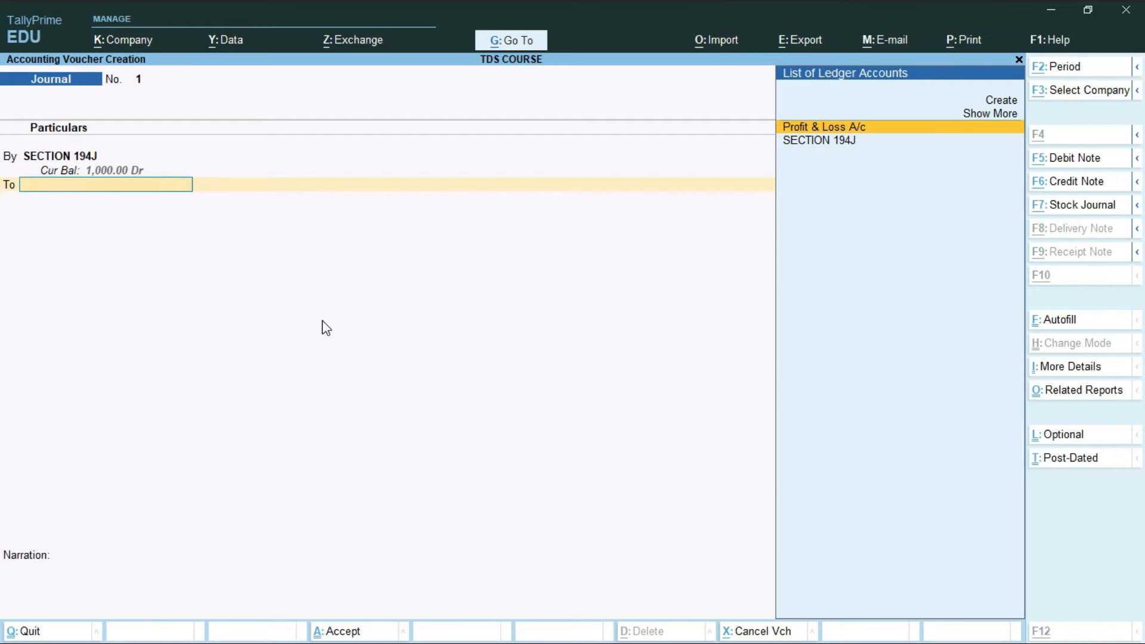
{"action": "key", "text": "alt+c"}
{"action": "type", "text": "P"}
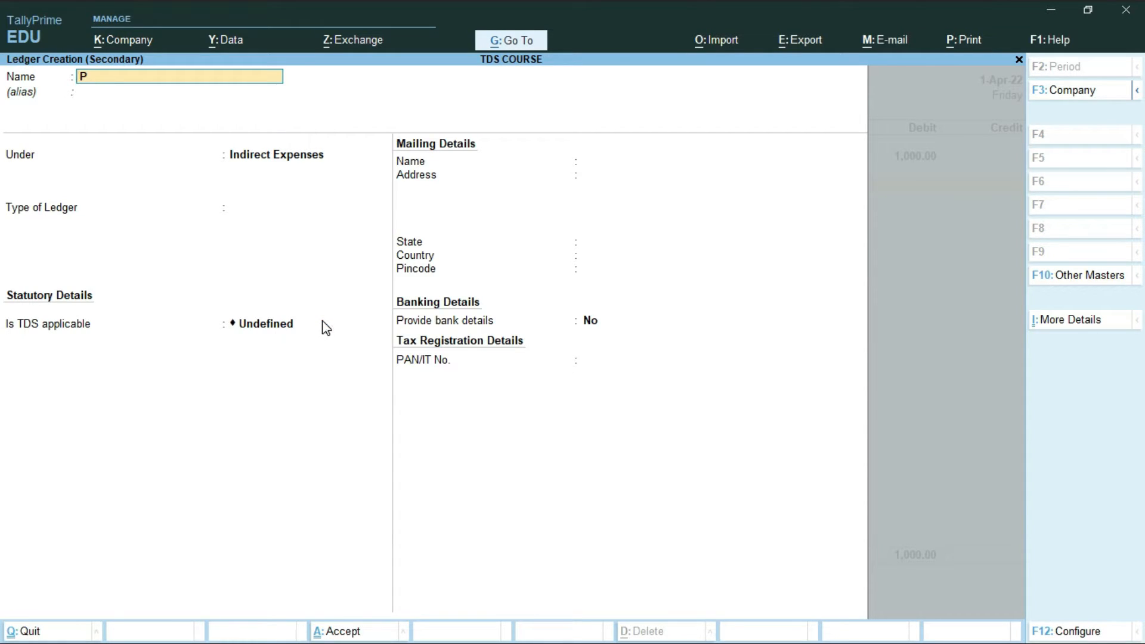
{"action": "type", "text": "INTU"}
{"action": "key", "text": "Return"}
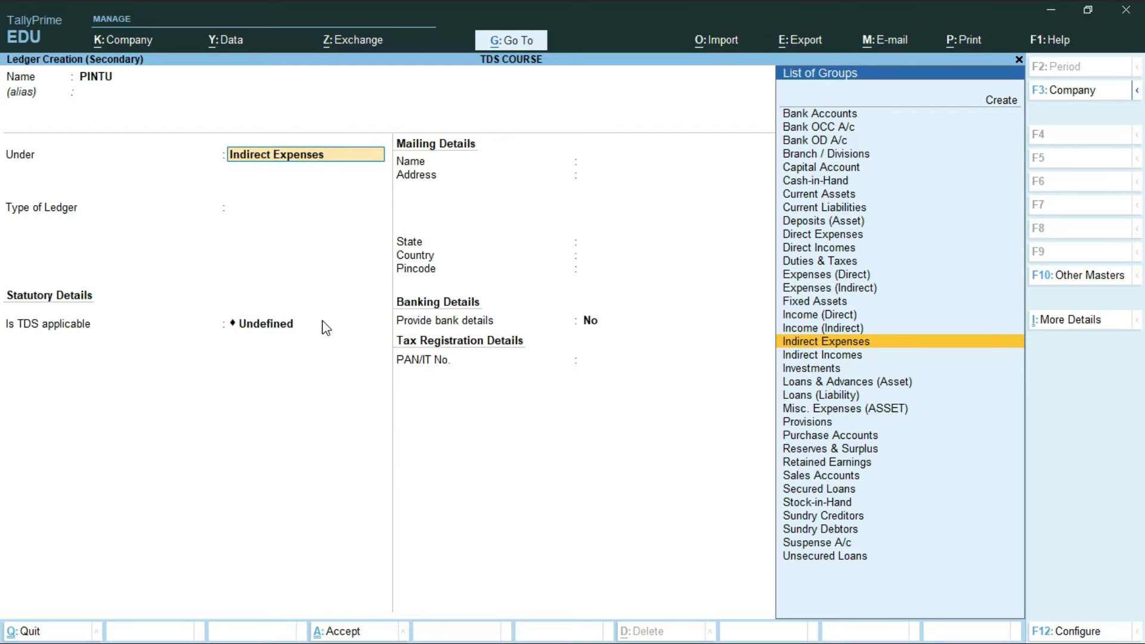
{"action": "type", "text": "SU"}
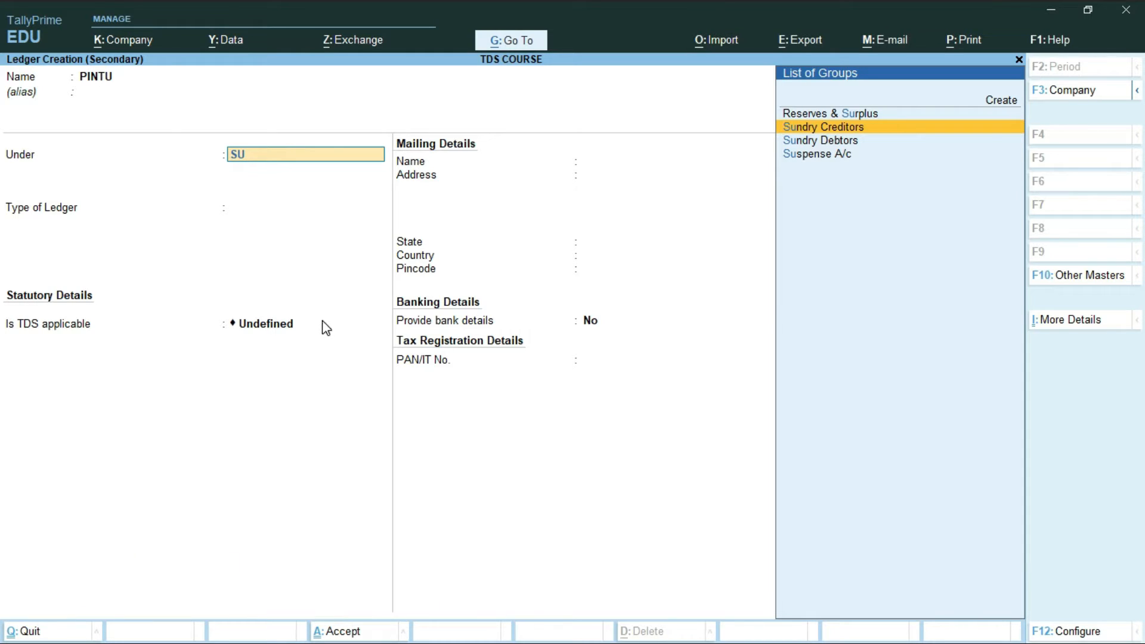
{"action": "key", "text": "Return"}
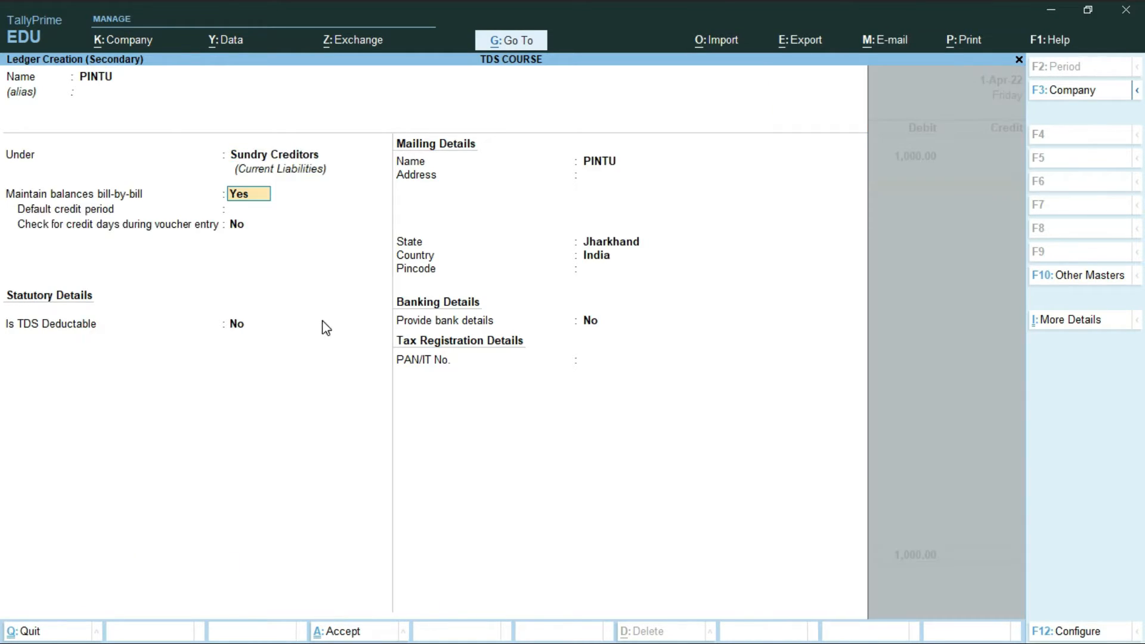
Keep bill-by-bill balances at Yes with no credit period or credit-day check, and set the party ledger's TDS deductable option to Yes
{"action": "key", "text": "Return"}
{"action": "key", "text": "Return"}
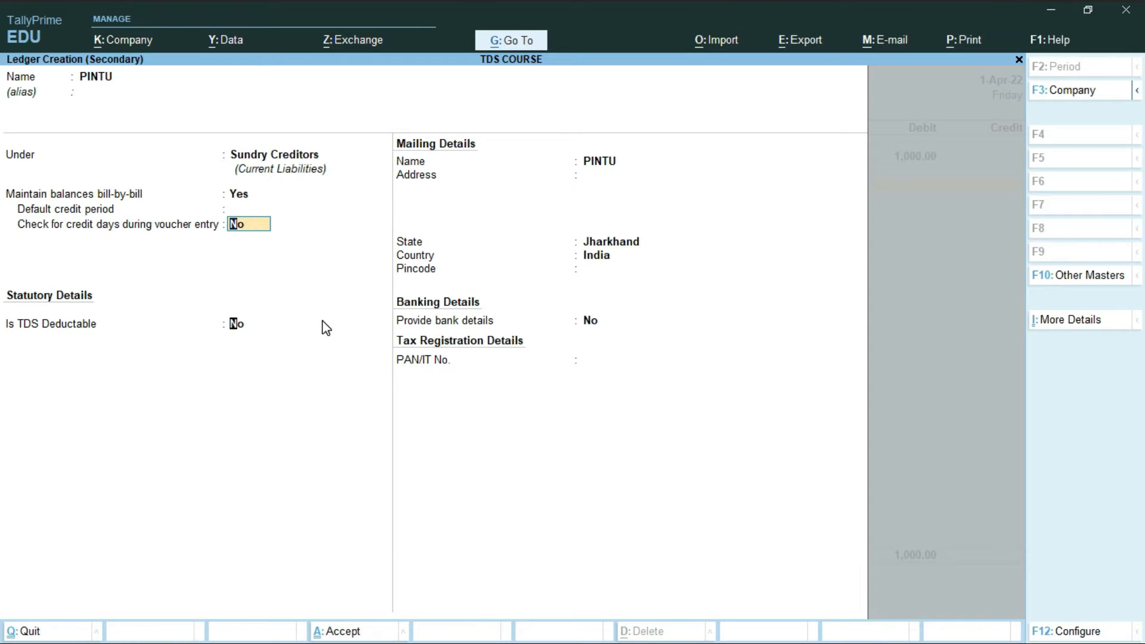
{"action": "key", "text": "Return"}
{"action": "type", "text": "Y"}
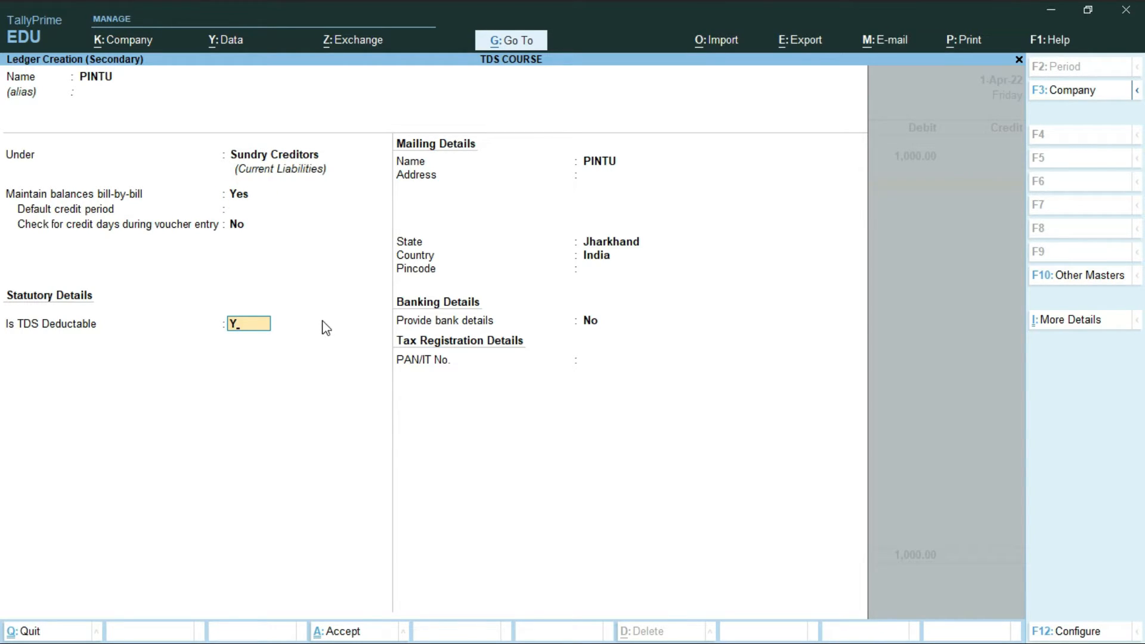
{"action": "key", "text": "Return"}
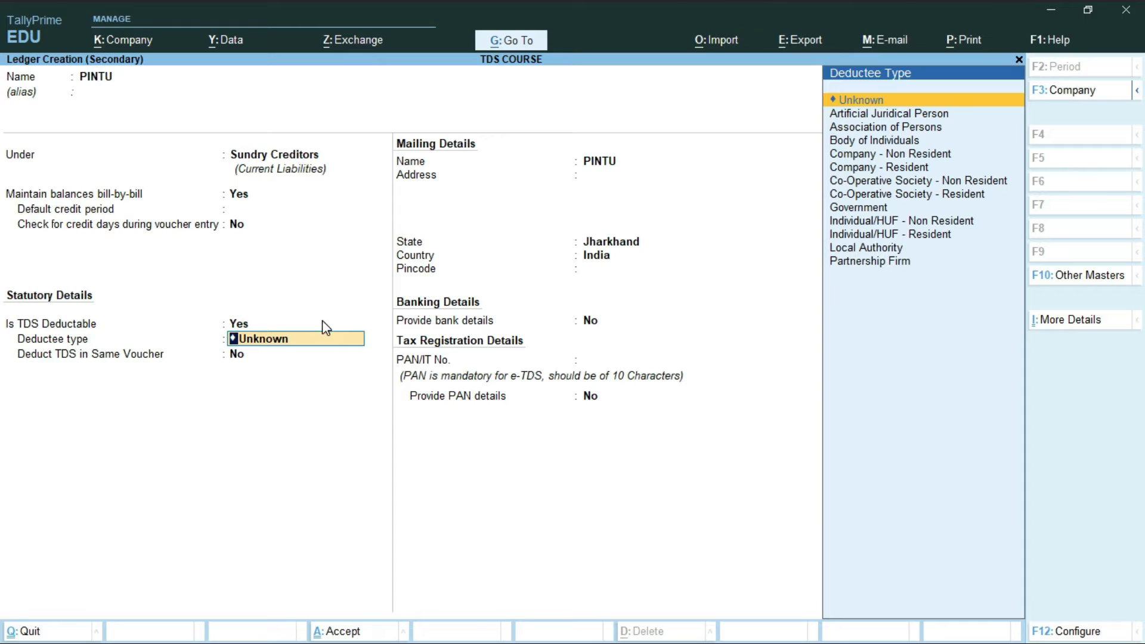
Set the party ledger's deductee type to Company - Resident and Deduct TDS in Same Voucher to Yes
{"action": "key", "text": "Down"}
{"action": "key", "text": "Down"}
{"action": "key", "text": "Down"}
{"action": "key", "text": "Down"}
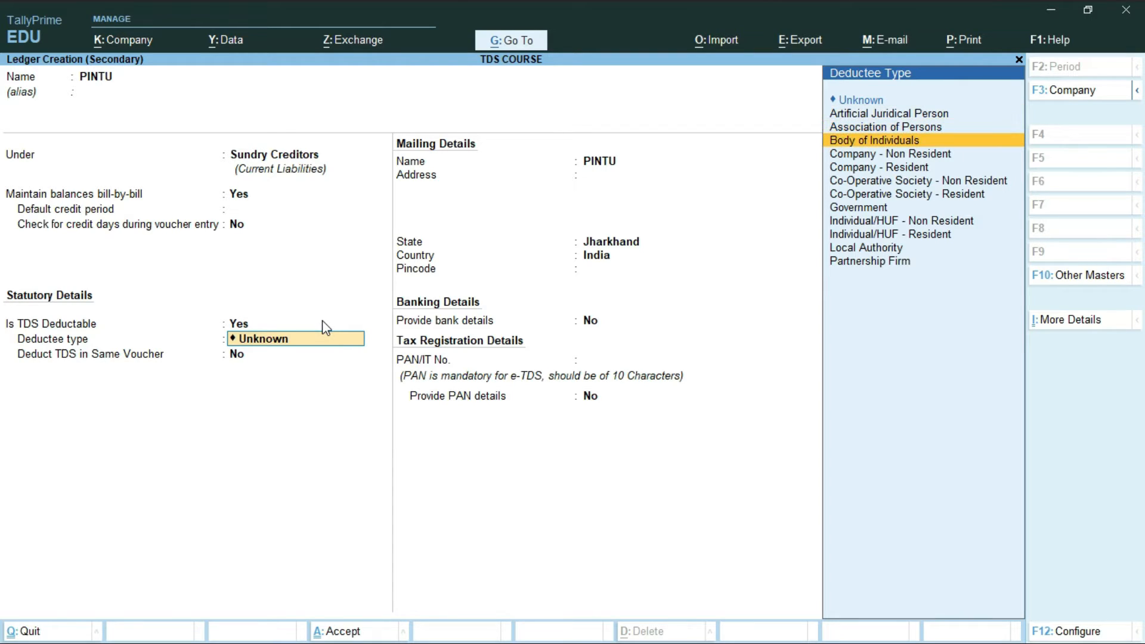
{"action": "key", "text": "Down"}
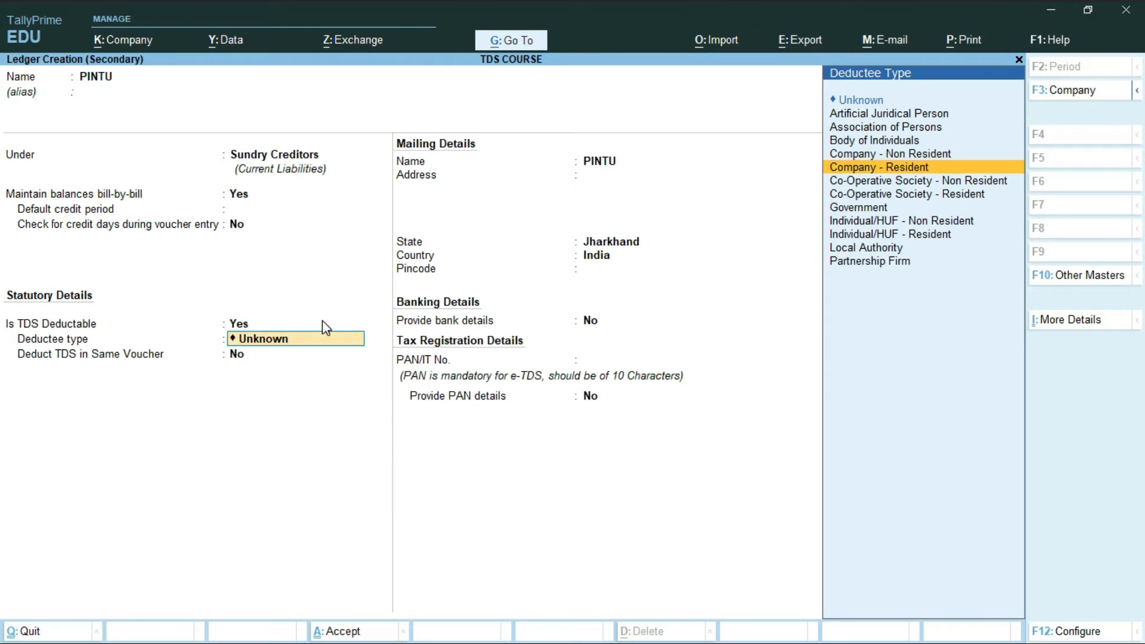
{"action": "key", "text": "Down"}
{"action": "key", "text": "Up"}
{"action": "key", "text": "Down"}
{"action": "key", "text": "Down"}
{"action": "key", "text": "Down"}
{"action": "key", "text": "Down"}
{"action": "key", "text": "Down"}
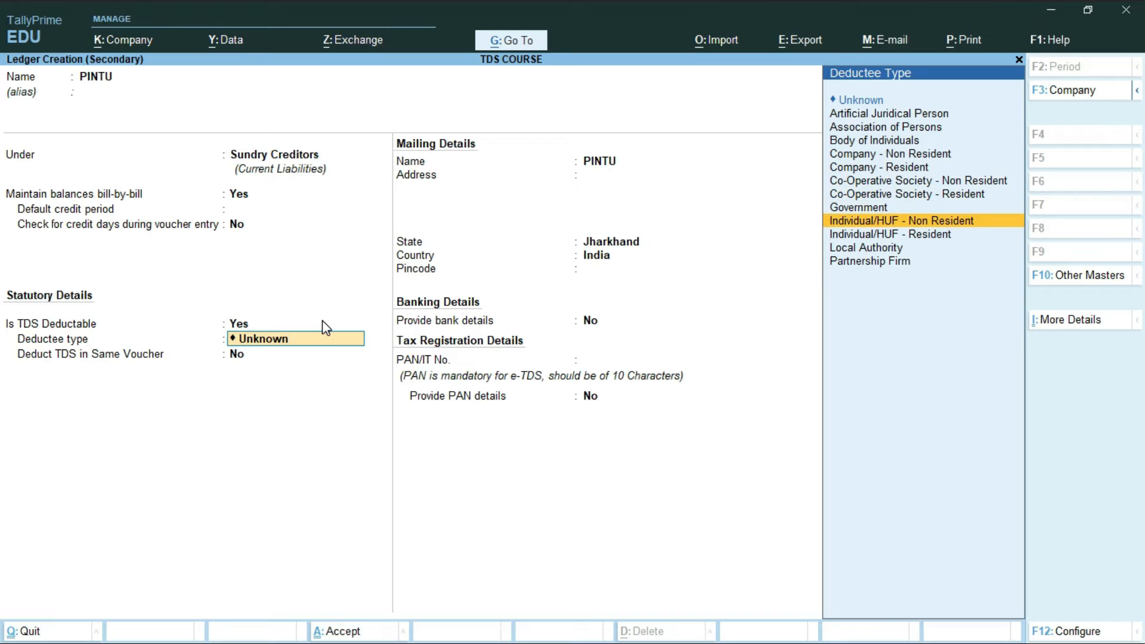
{"action": "key", "text": "Up"}
{"action": "key", "text": "Up"}
{"action": "key", "text": "Up"}
{"action": "key", "text": "Up"}
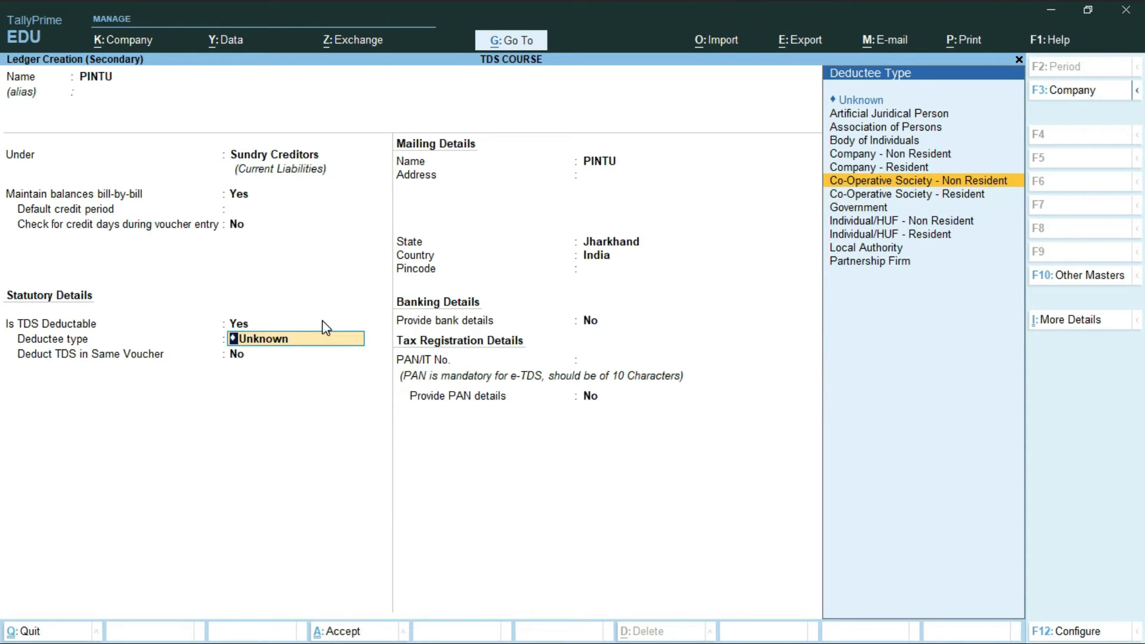
{"action": "key", "text": "Up"}
{"action": "key", "text": "Up"}
{"action": "key", "text": "Return"}
{"action": "key", "text": "y"}
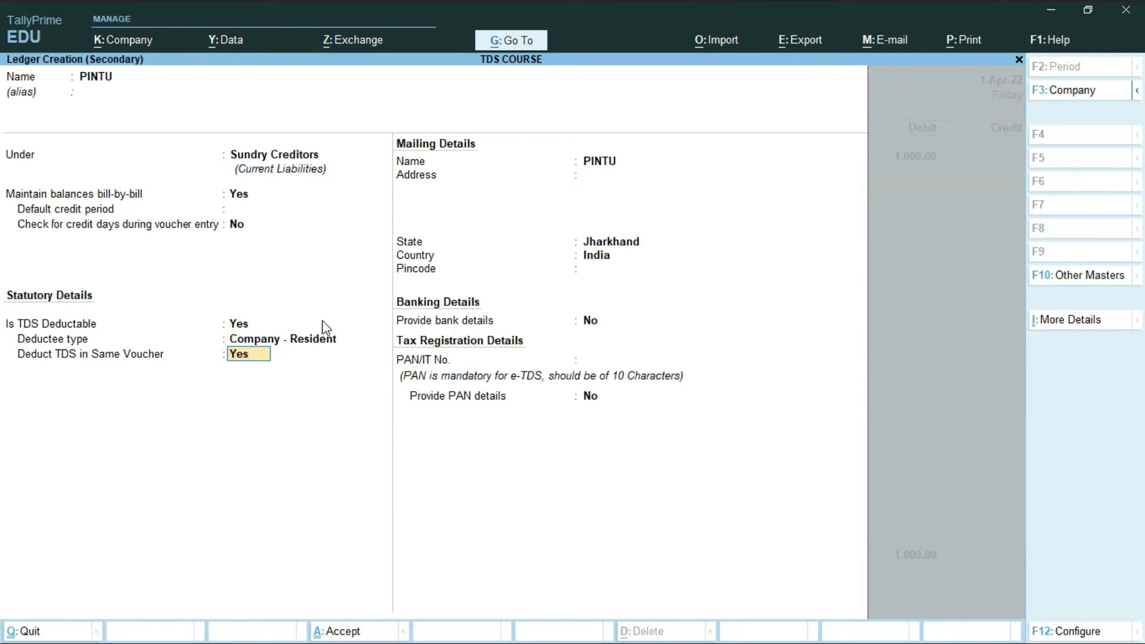
{"action": "key", "text": "Return"}
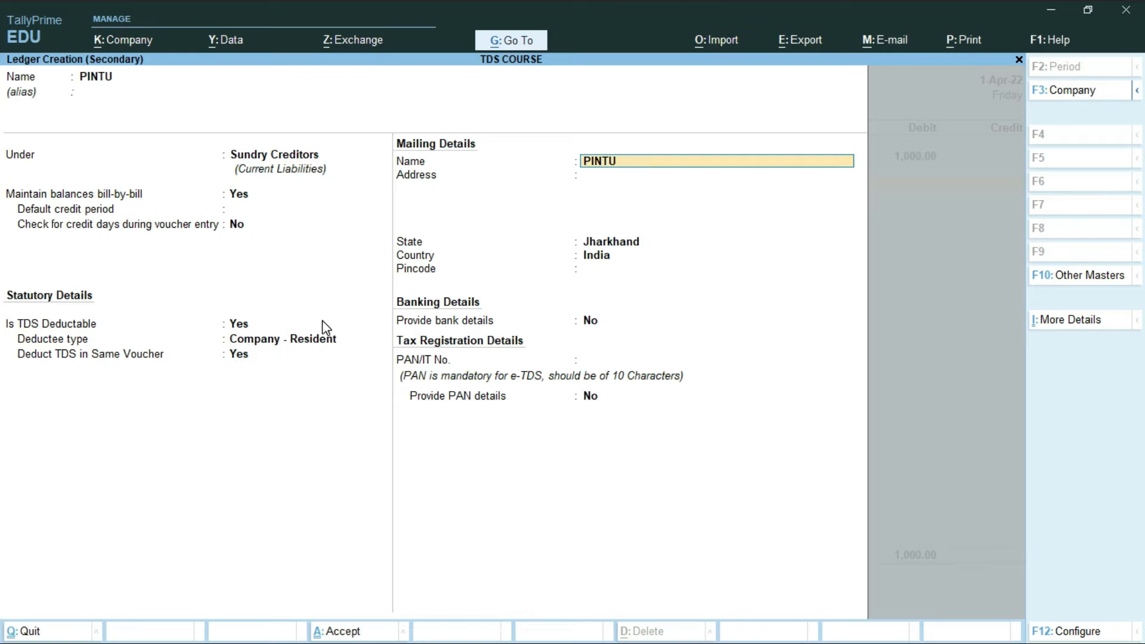
Keep the party's mailing details and bank details at No, enter the party's PAN, and save the ledger
{"action": "key", "text": "Return"}
{"action": "key", "text": "Return"}
{"action": "key", "text": "Return"}
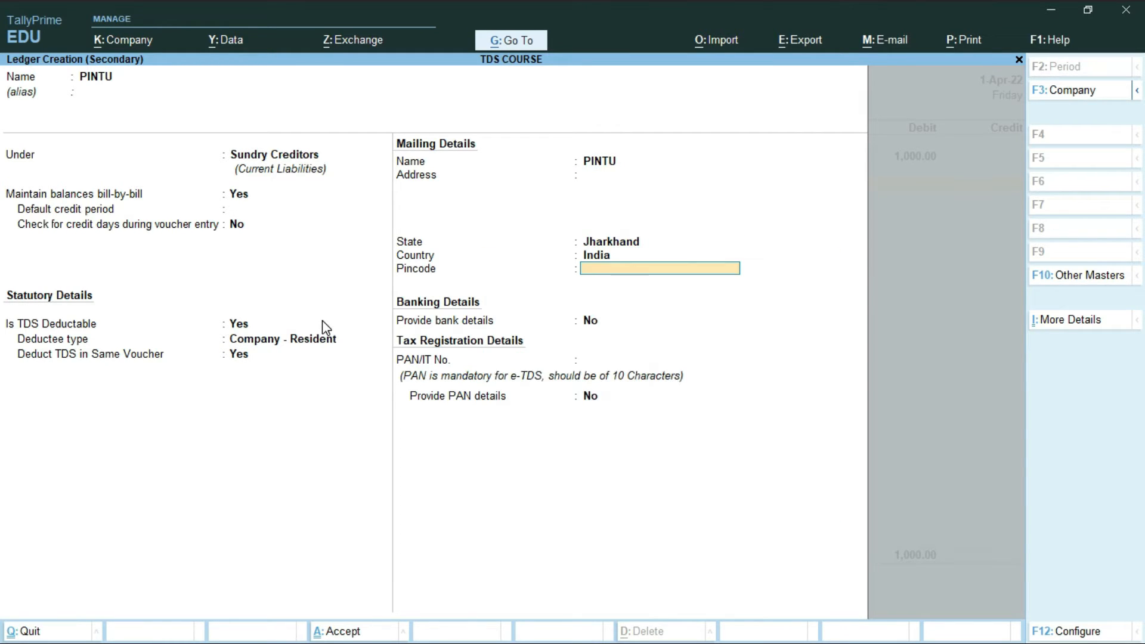
{"action": "key", "text": "Return"}
{"action": "key", "text": "Return"}
{"action": "type", "text": "5"}
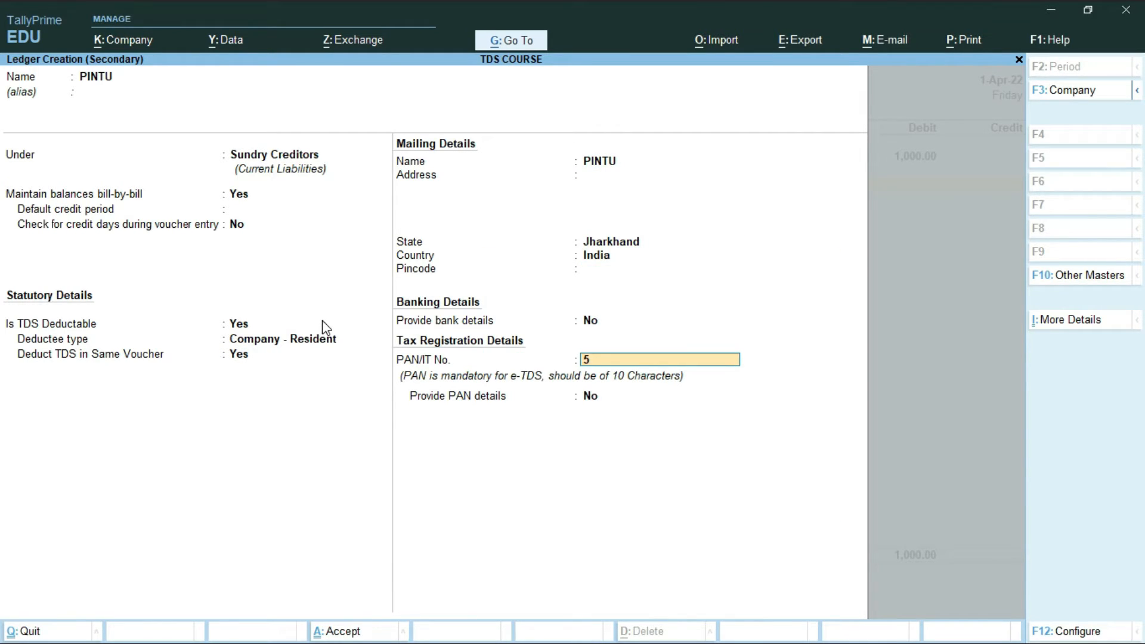
{"action": "type", "text": "345345345"}
{"action": "key", "text": "Return"}
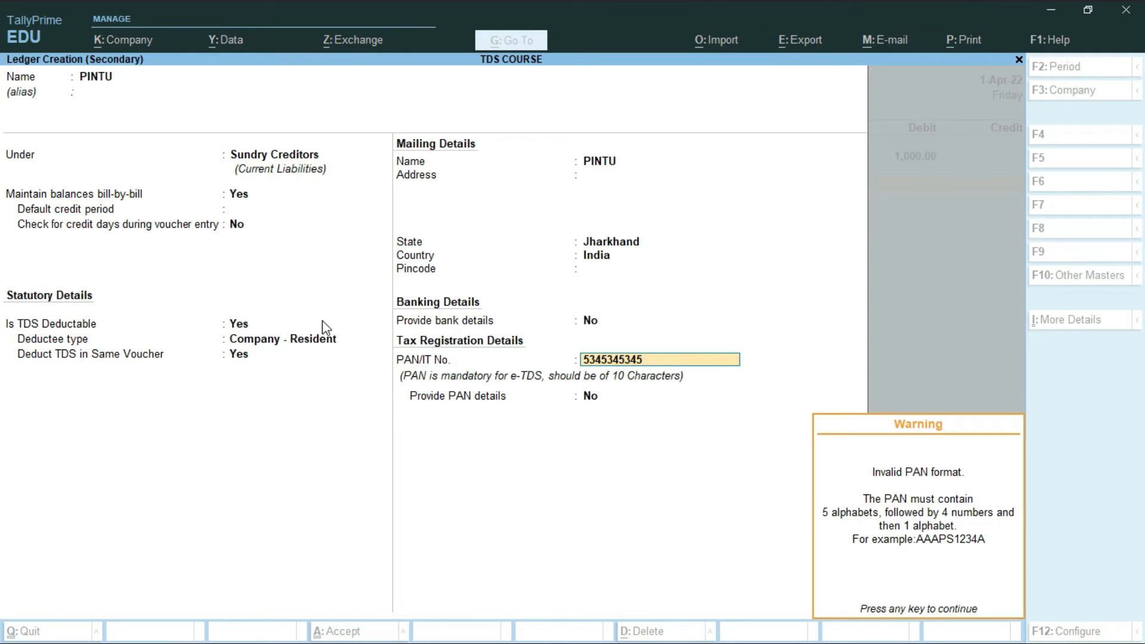
{"action": "key", "text": "Return"}
{"action": "key", "text": "Return"}
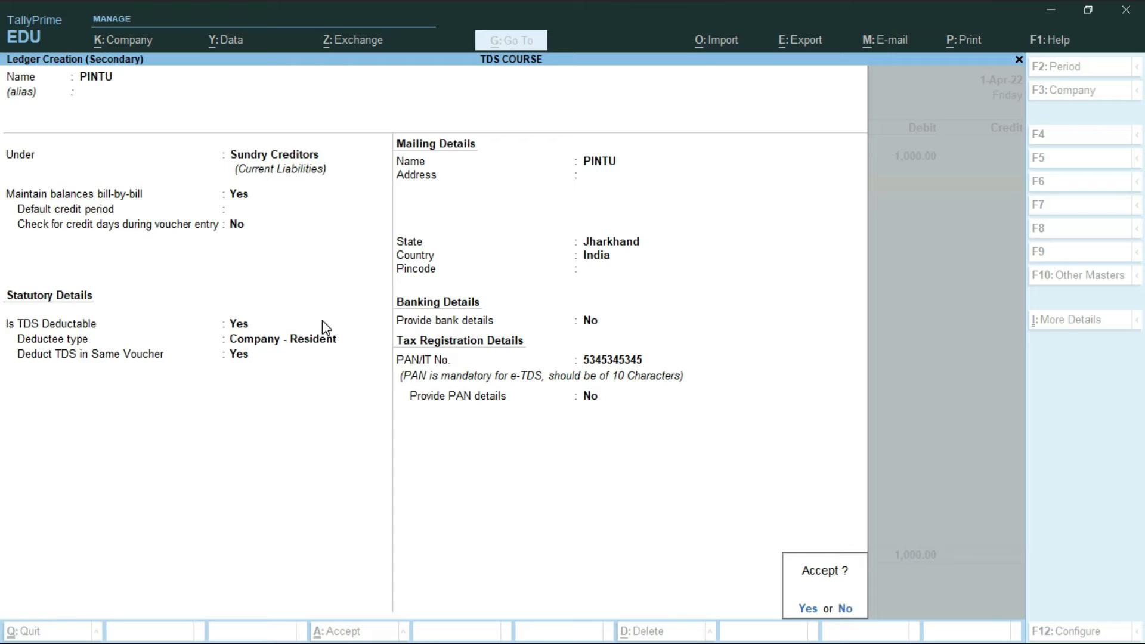
{"action": "key", "text": "Return"}
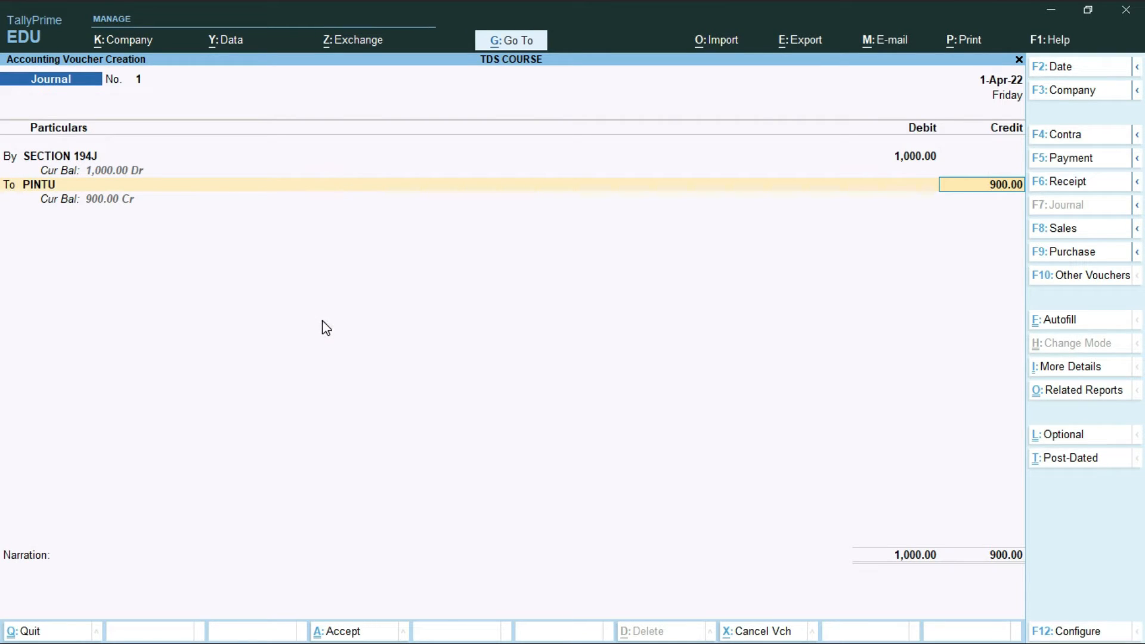
Calculate 1000*10 in the built-in calculator to check the TDS amount, and return to the Journal voucher
{"action": "key", "text": "ctrl+n"}
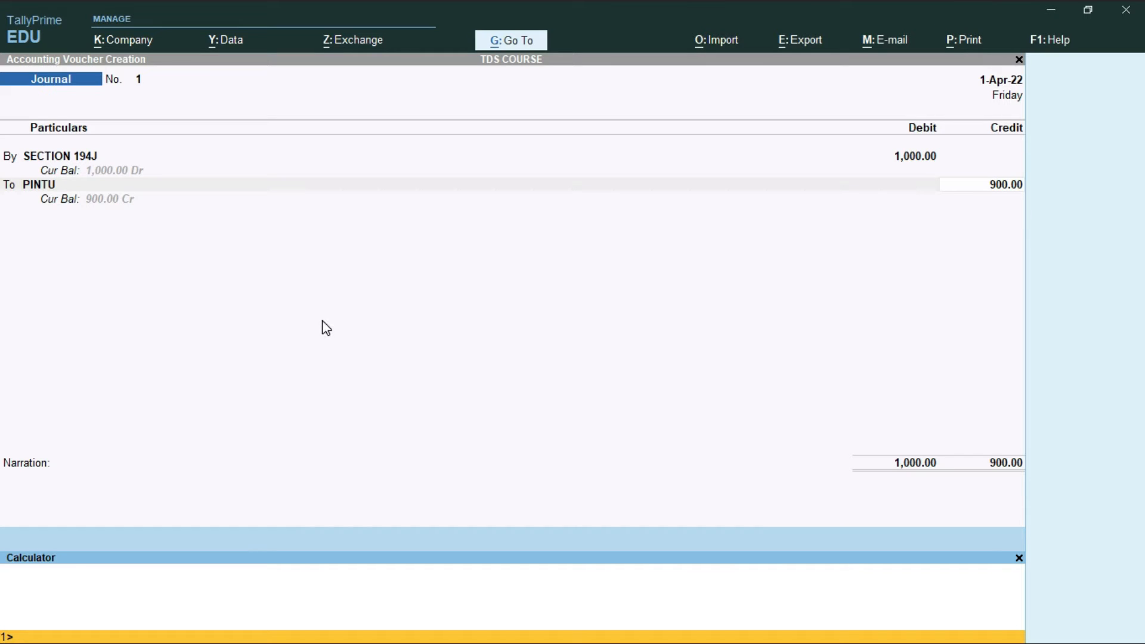
{"action": "type", "text": "1000*10"}
{"action": "key", "text": "Return"}
{"action": "key", "text": "ctrl+n"}
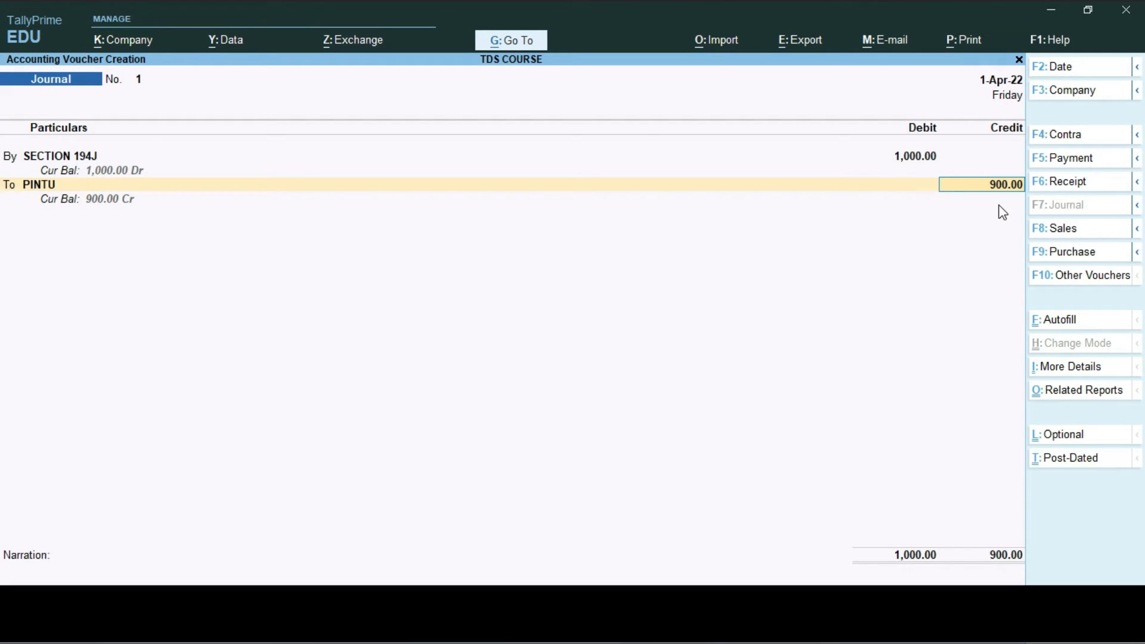
Accept 900 as the party's credit and allocate it bill-wise as New Ref 1 for 1,000 Cr and New Ref 1 for 100 Dr
{"action": "key", "text": "Return"}
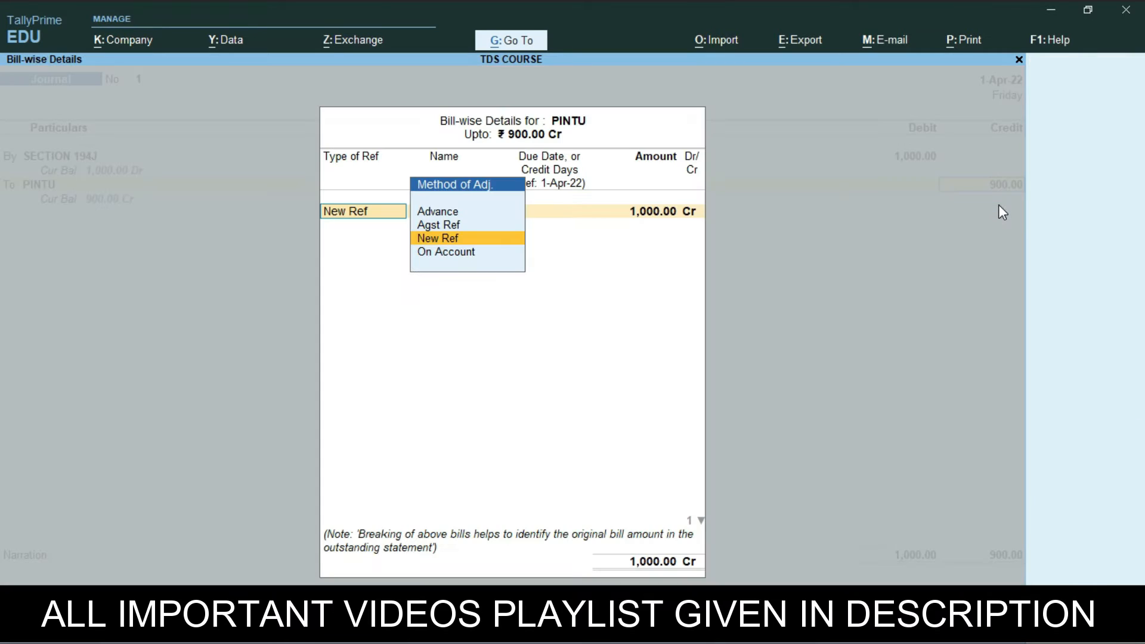
{"action": "key", "text": "Return"}
{"action": "key", "text": "Return"}
{"action": "key", "text": "Return"}
{"action": "key", "text": "Return"}
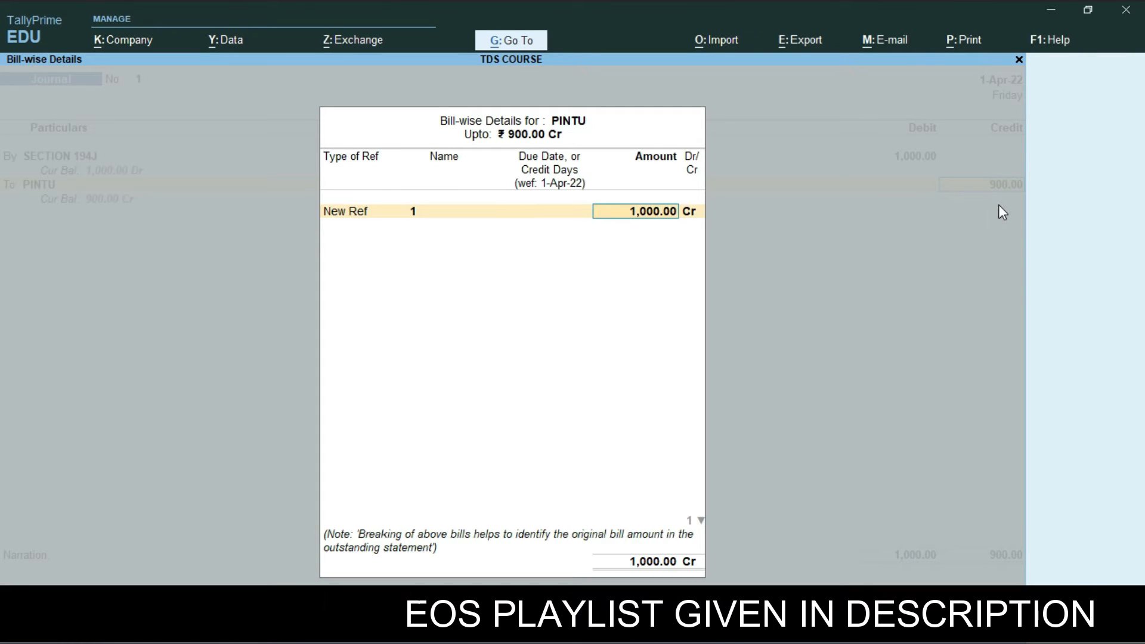
{"action": "key", "text": "Return"}
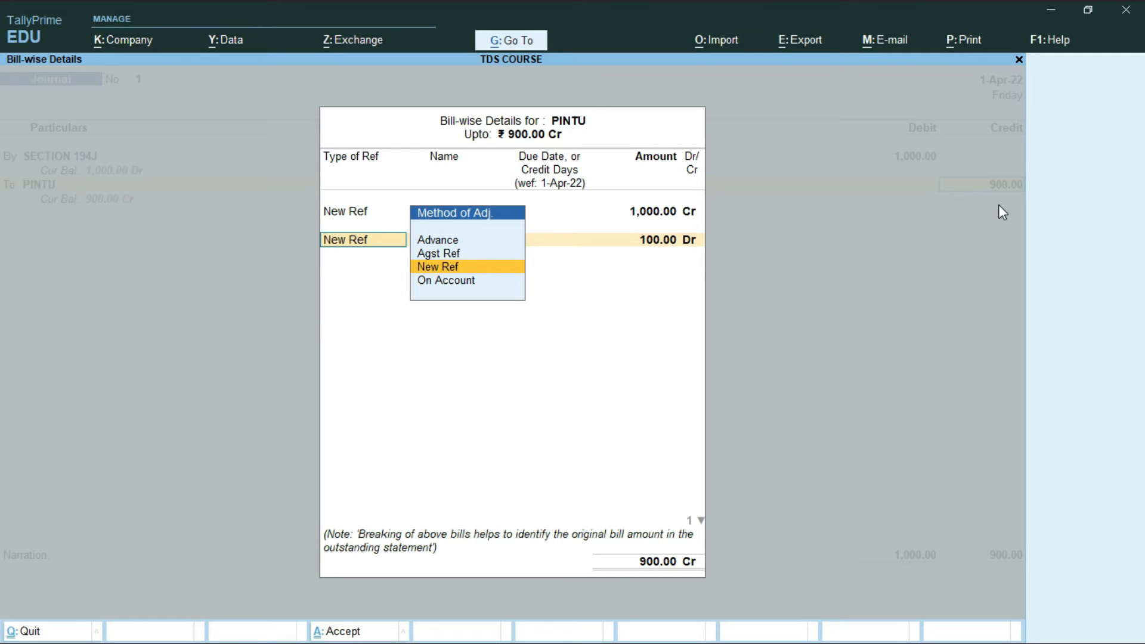
{"action": "key", "text": "Return"}
{"action": "key", "text": "Return"}
{"action": "key", "text": "Return"}
{"action": "key", "text": "Return"}
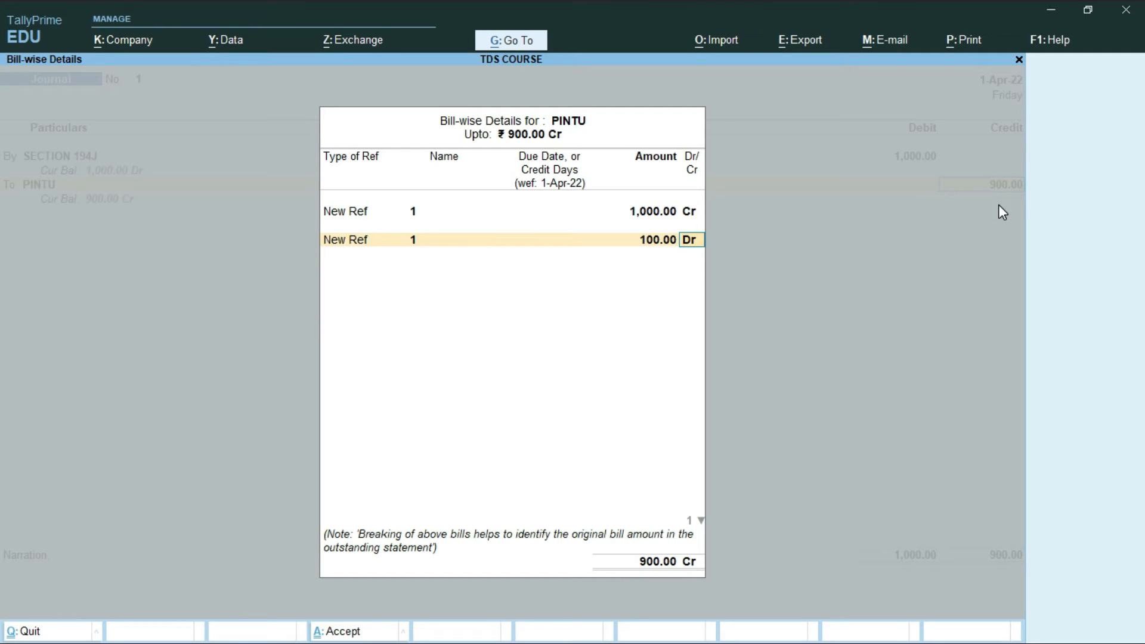
{"action": "key", "text": "Return"}
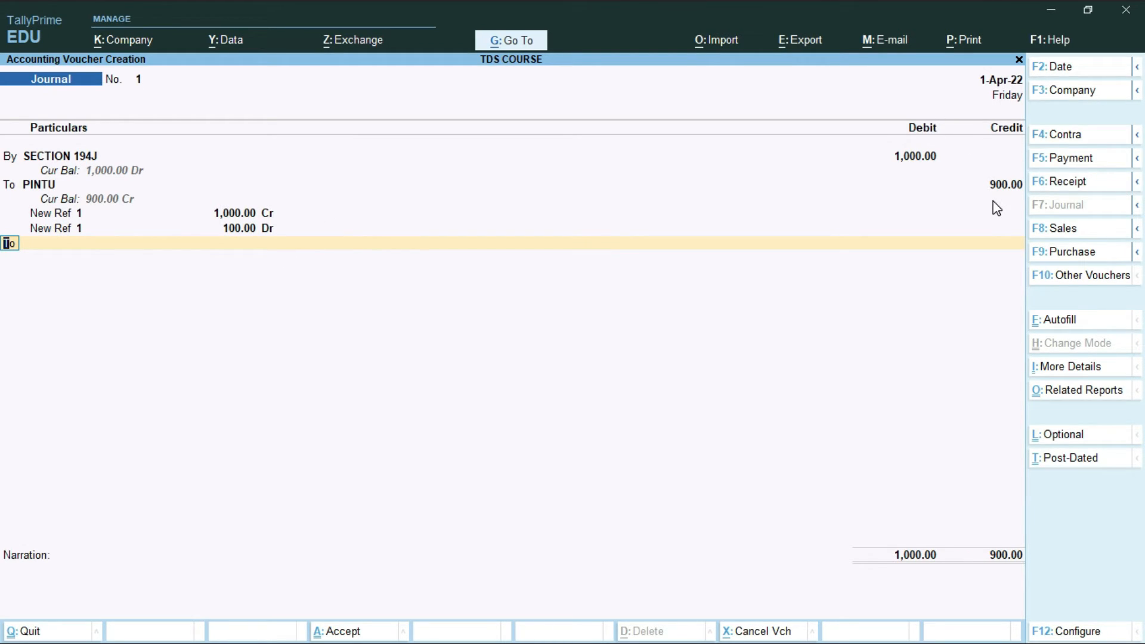
Start a new ledger named WAPAR under Duties & Taxes for the Journal voucher's second credit line
{"action": "key", "text": "Return"}
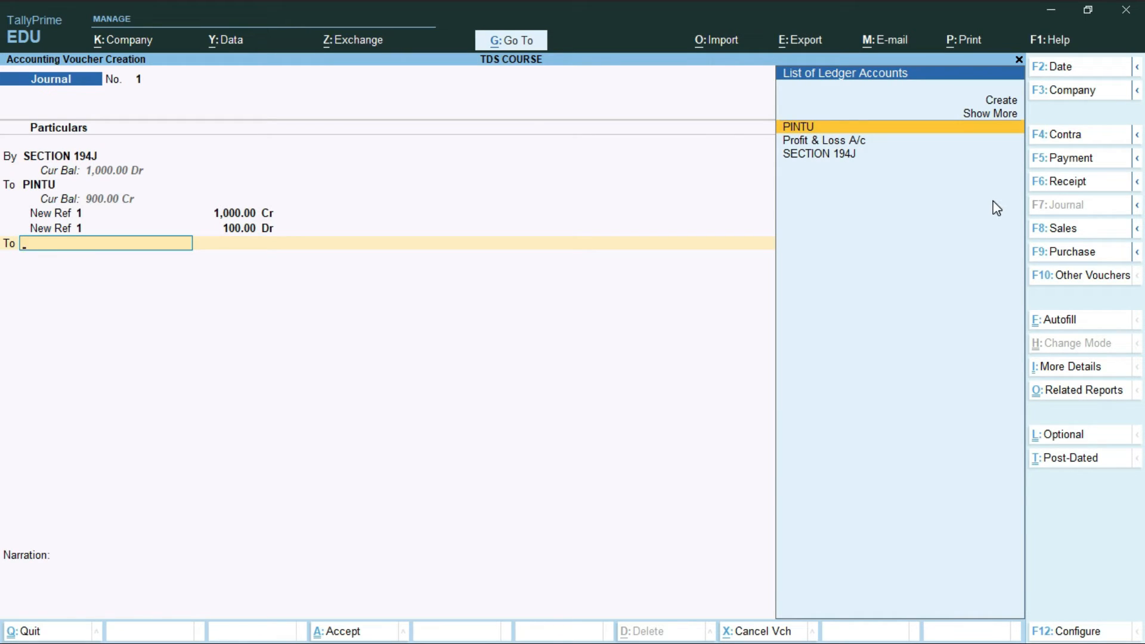
{"action": "key", "text": "Down"}
{"action": "key", "text": "Down"}
{"action": "key", "text": "Up"}
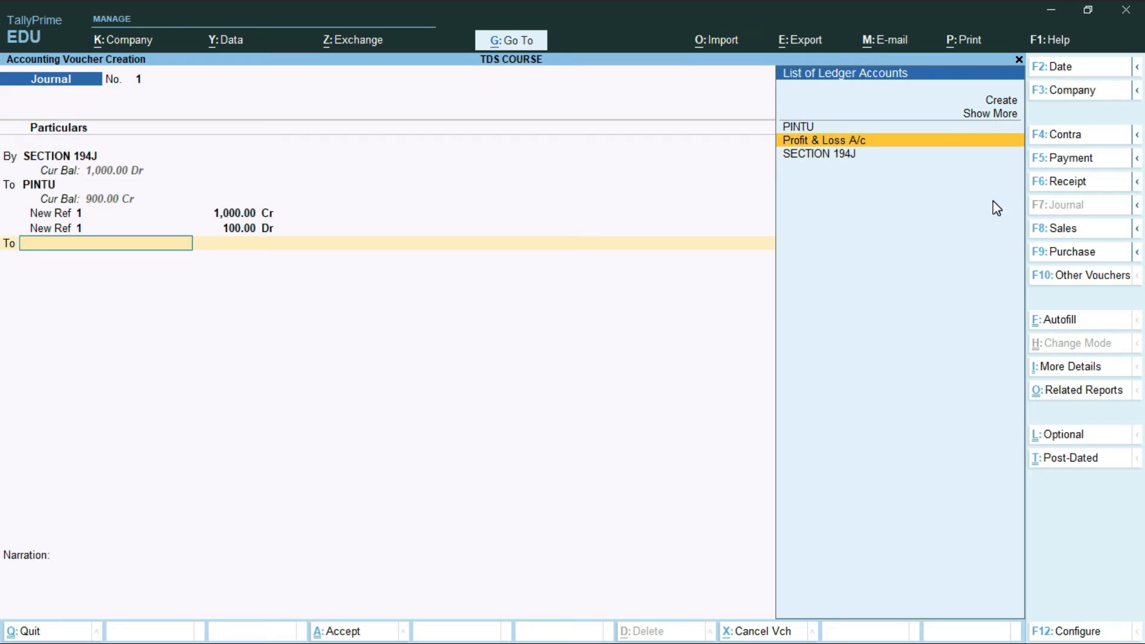
{"action": "key", "text": "Down"}
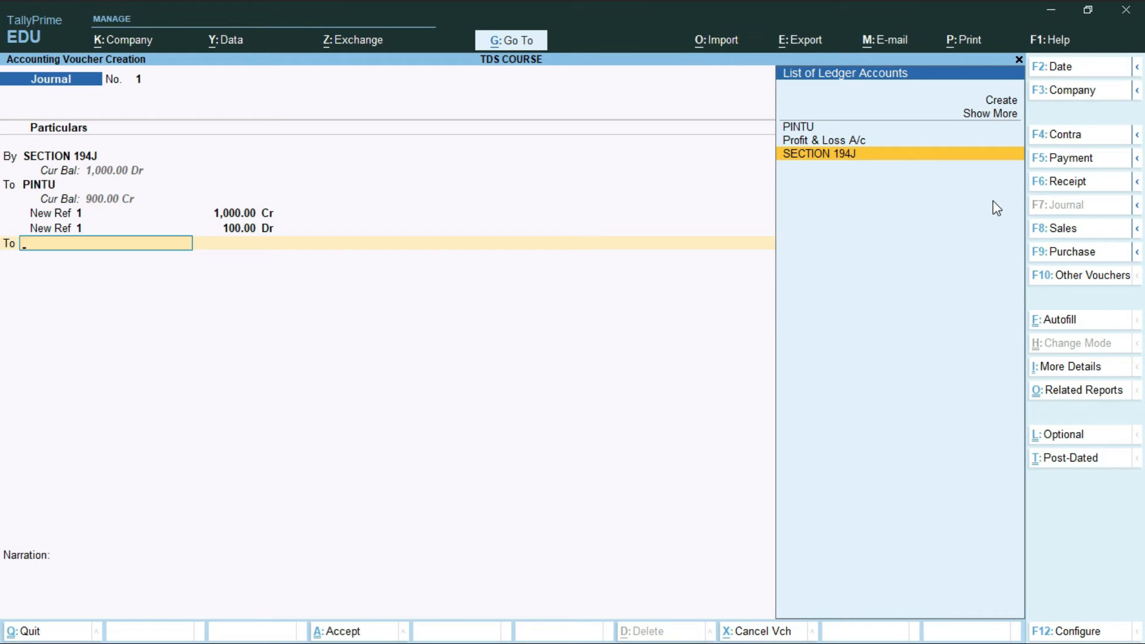
{"action": "key", "text": "Up"}
{"action": "key", "text": "Up"}
{"action": "key", "text": "Up"}
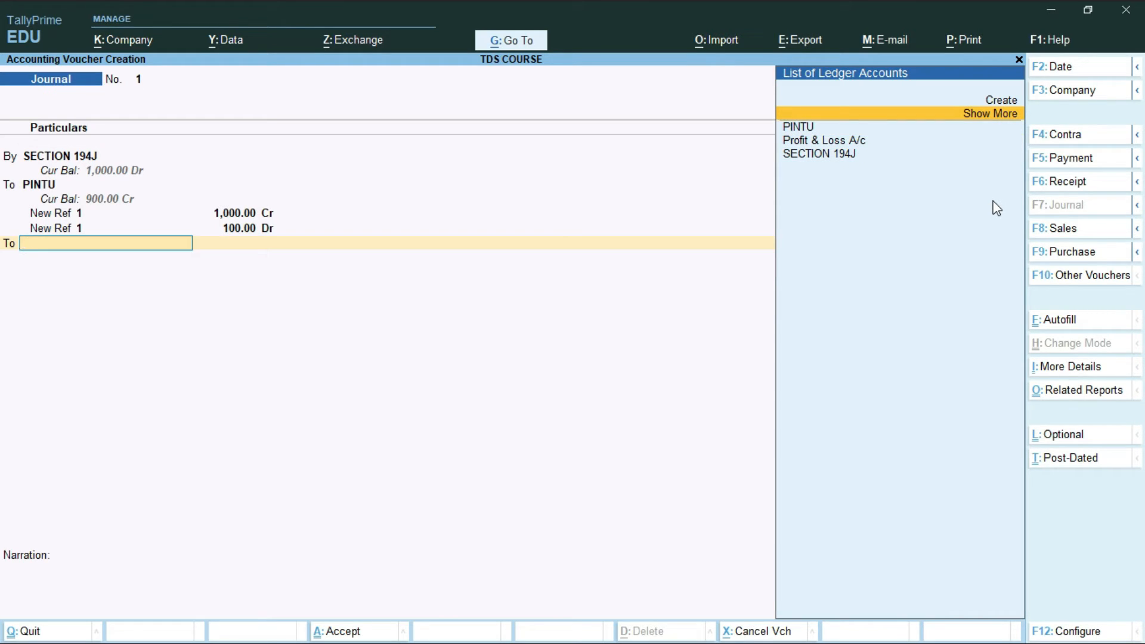
{"action": "key", "text": "Up"}
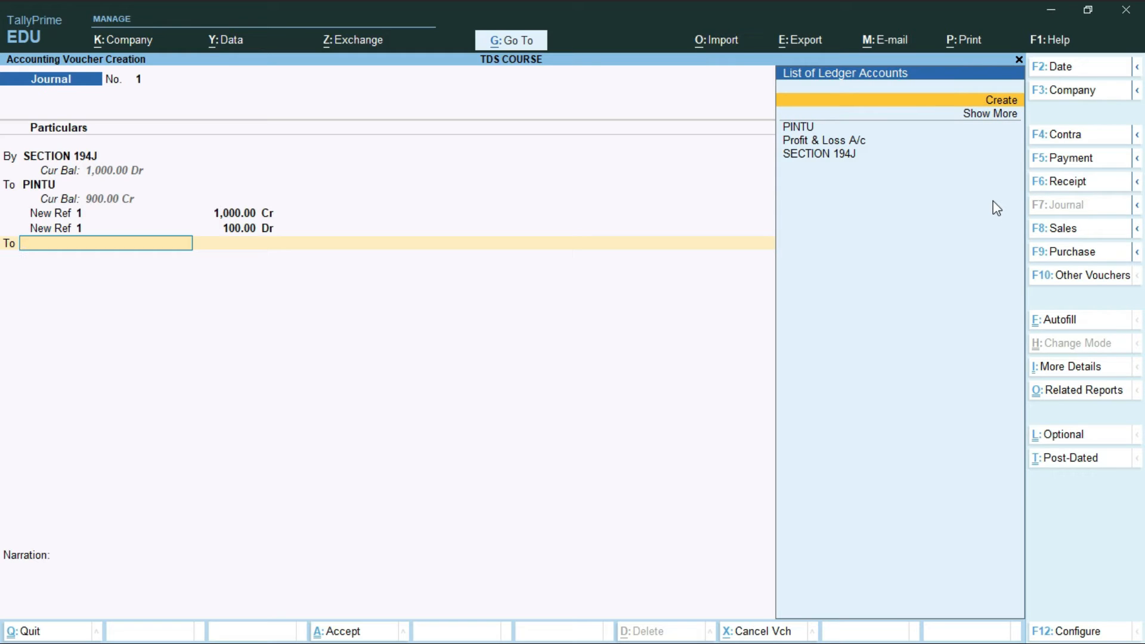
{"action": "key", "text": "Return"}
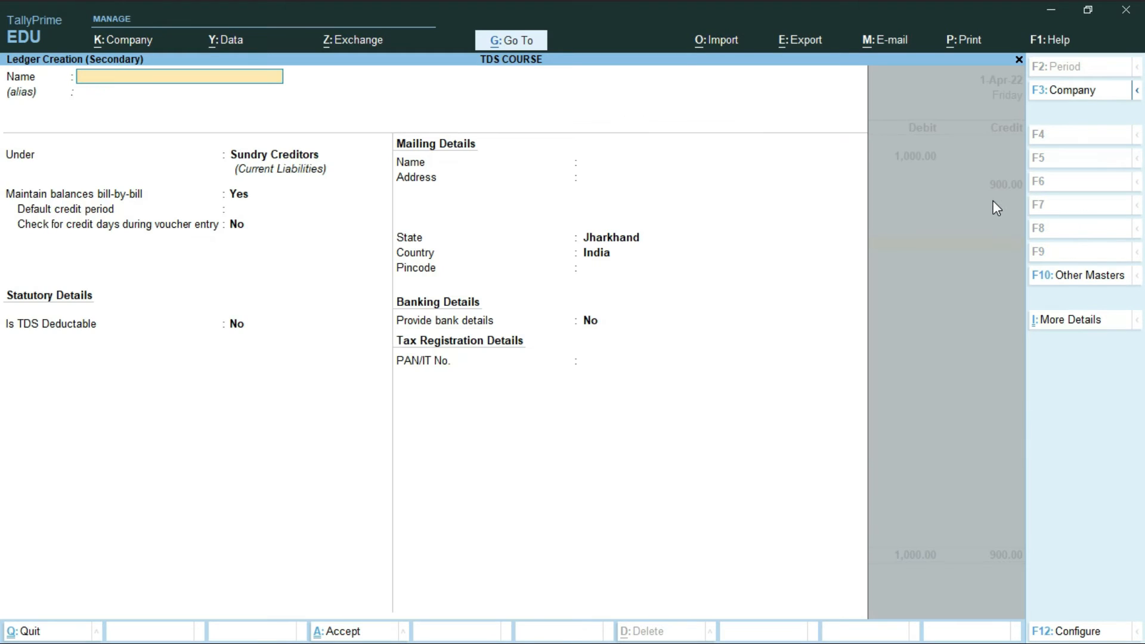
{"action": "type", "text": "WAPAR"}
{"action": "key", "text": "Return"}
{"action": "type", "text": "DU"}
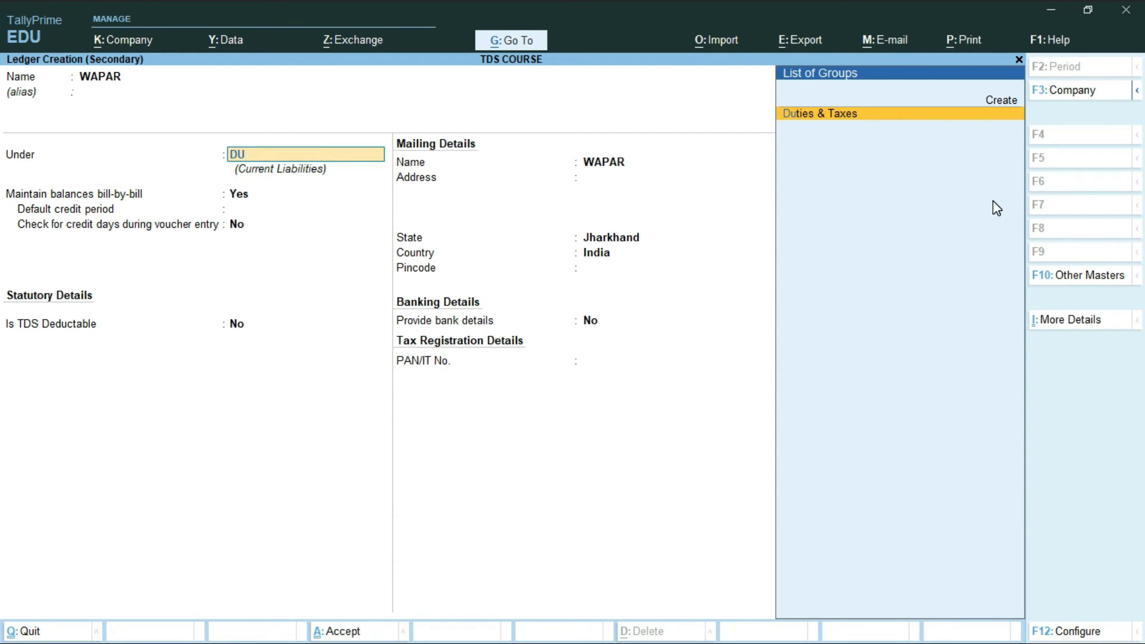
{"action": "key", "text": "Return"}
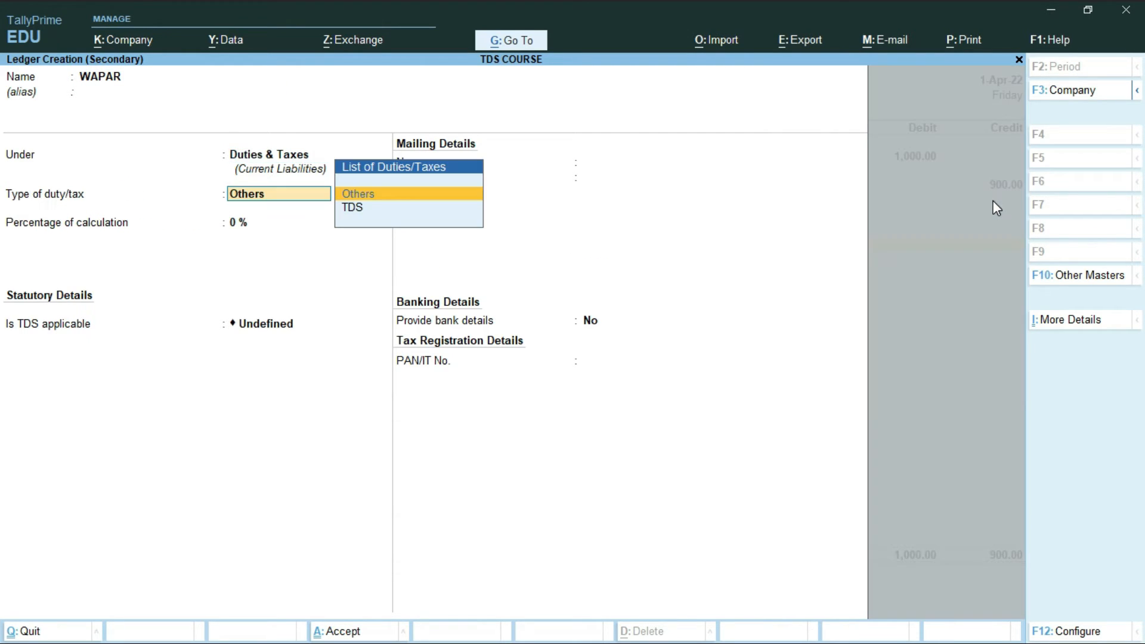
Set the WAPAR ledger's type of duty/tax to TDS and nature of payment to WAPAR, and save it
{"action": "key", "text": "Down"}
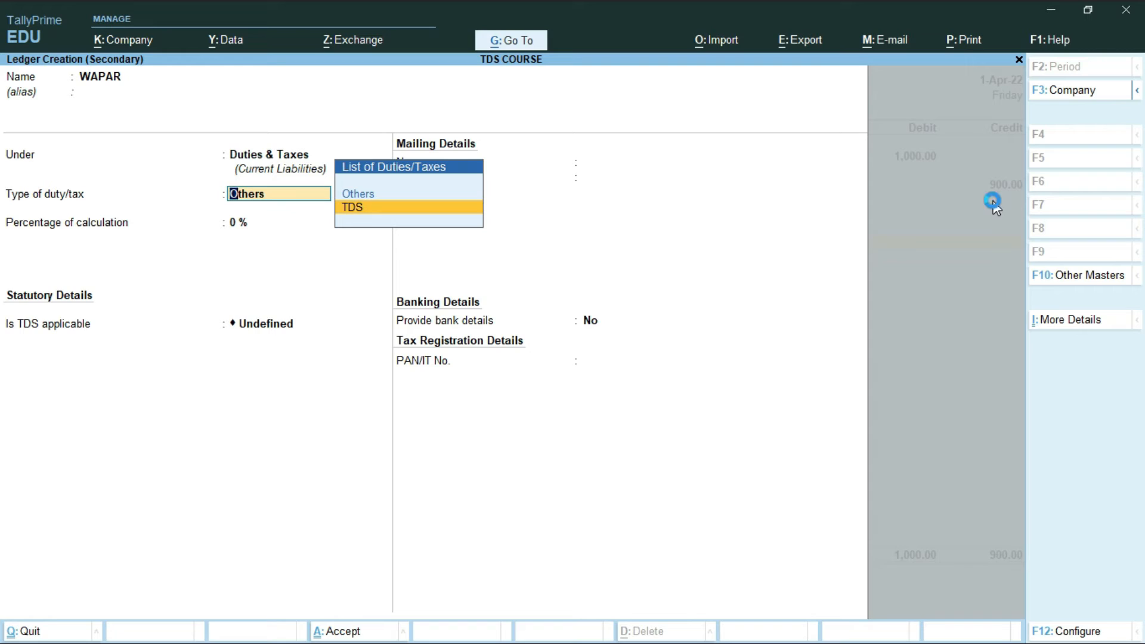
{"action": "key", "text": "Return"}
{"action": "key", "text": "Down"}
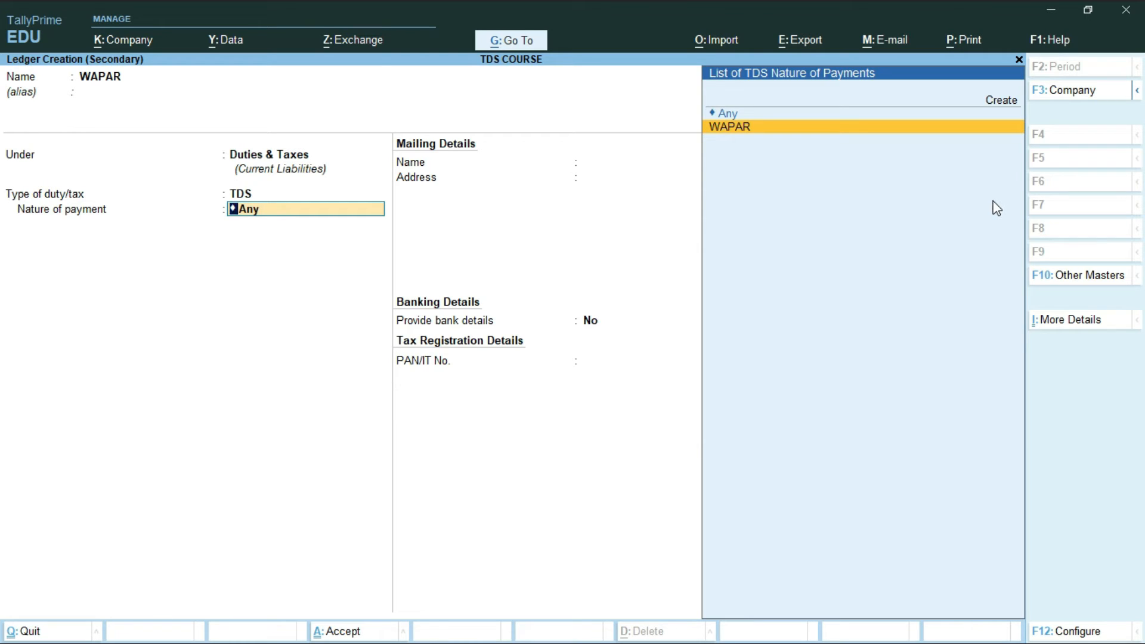
{"action": "key", "text": "Return"}
{"action": "key", "text": "Return"}
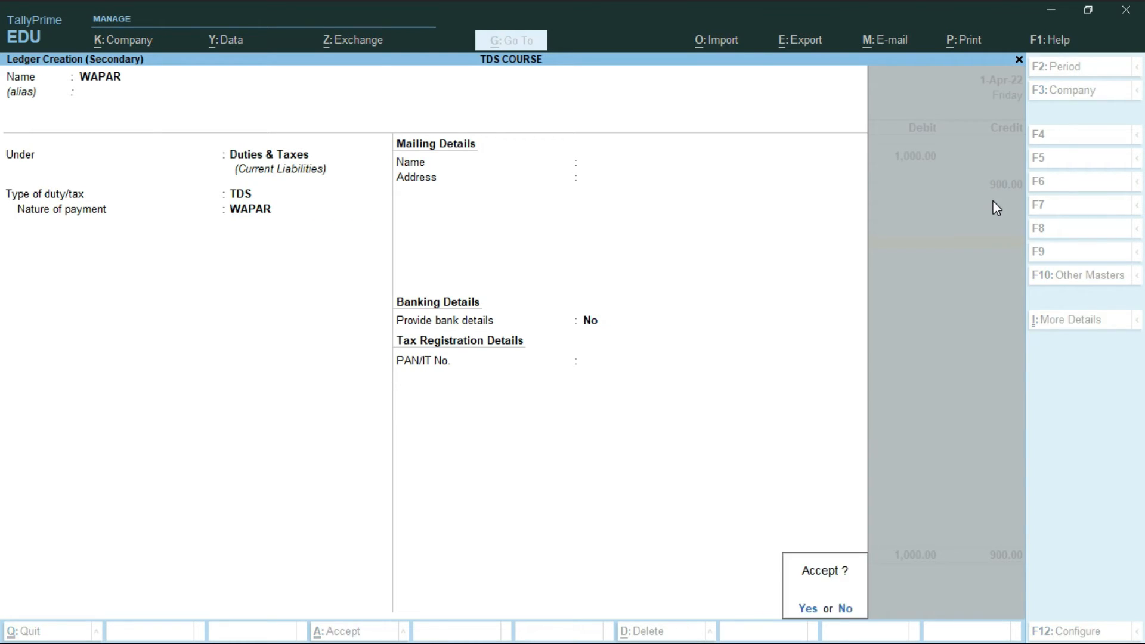
{"action": "key", "text": "Return"}
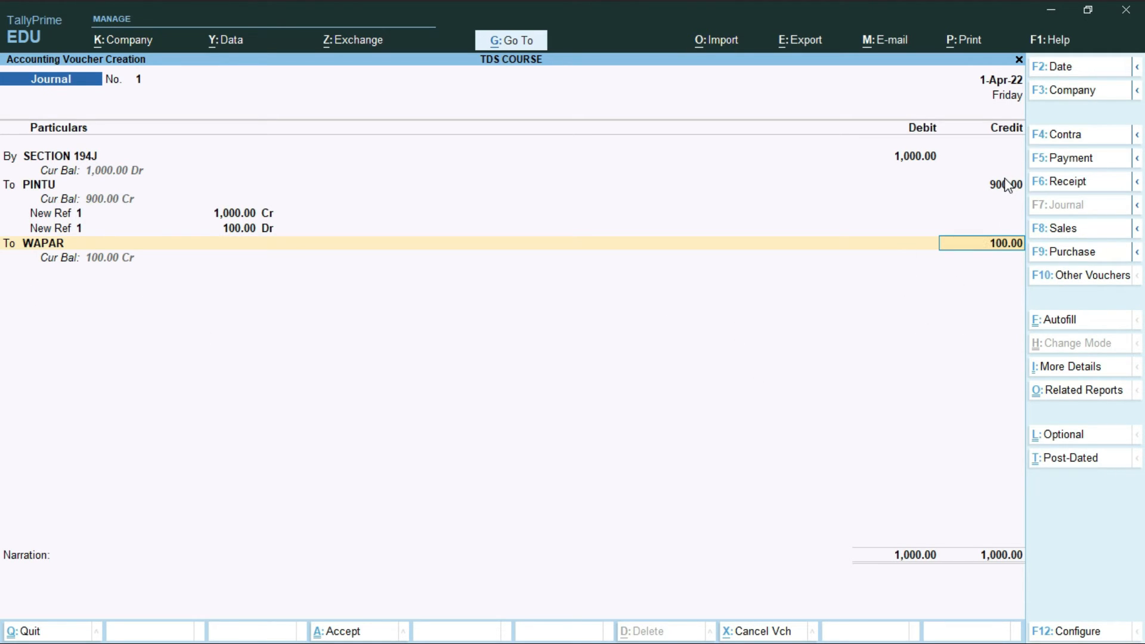
Accept the 100 credit to WAPAR and save Journal voucher No. 1 with no narration
{"action": "key", "text": "Return"}
{"action": "key", "text": "Return"}
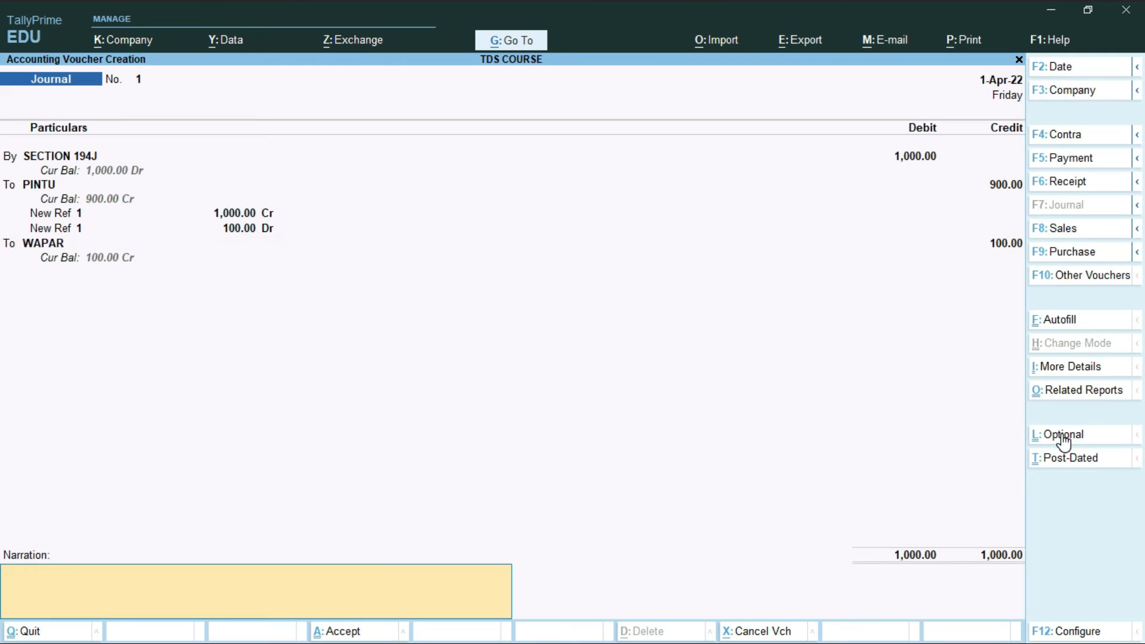
{"action": "key", "text": "Return"}
{"action": "key", "text": "Return"}
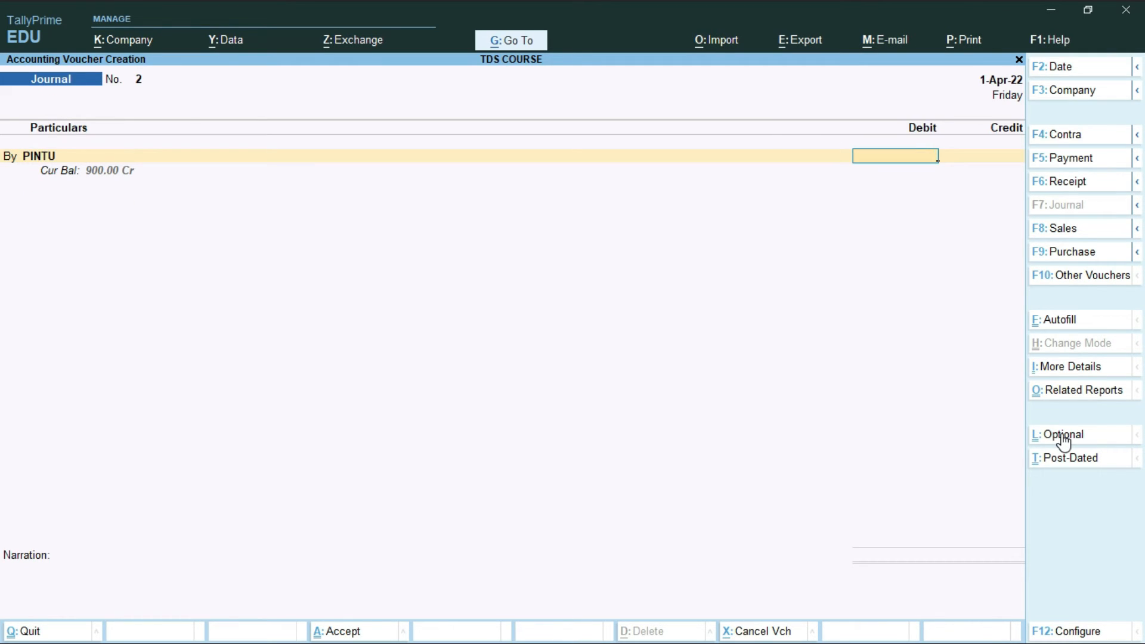
Leave the blank Journal voucher No. 2, reopen saved Journal voucher No. 1 and preview its printout
{"action": "key", "text": "BackSpace"}
{"action": "key", "text": "Escape"}
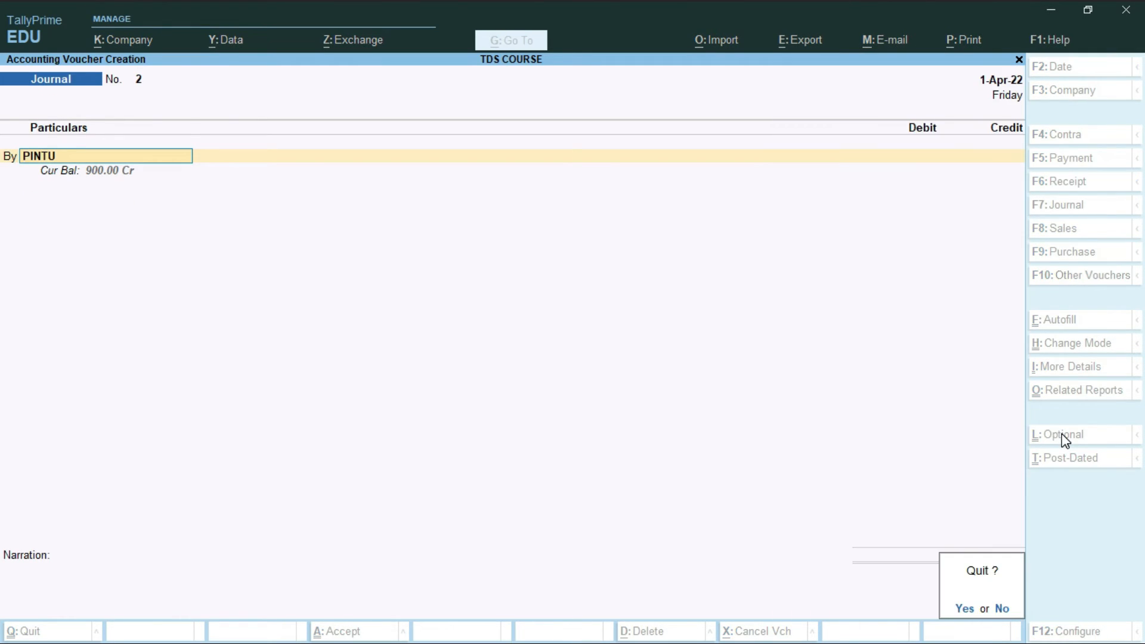
{"action": "key", "text": "Return"}
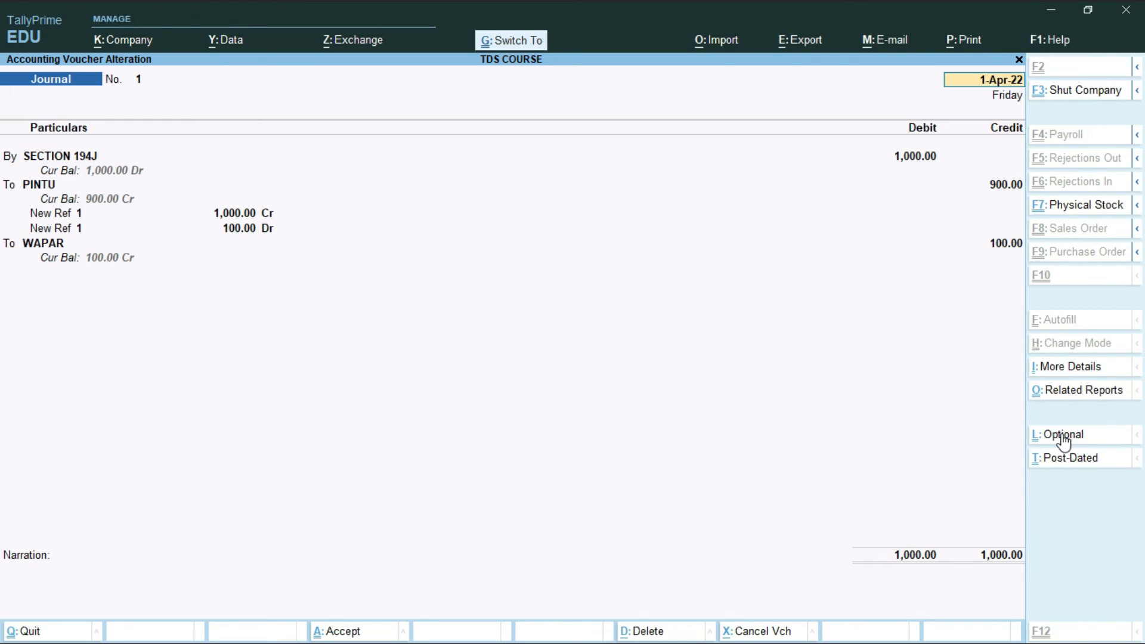
{"action": "key", "text": "ctrl+p"}
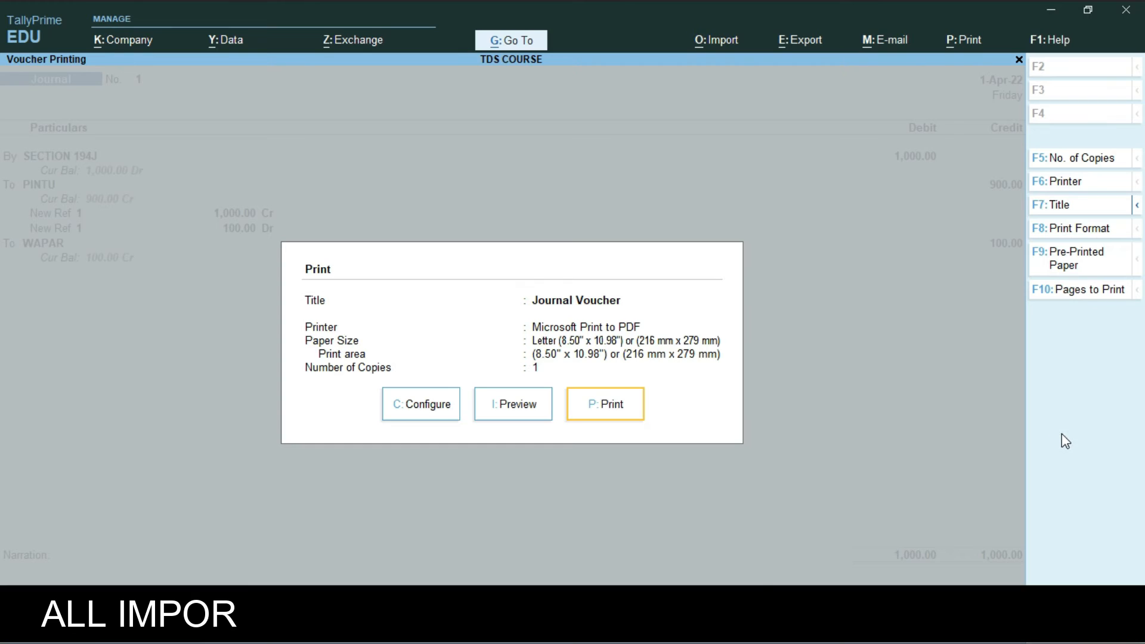
{"action": "key", "text": "i"}
Enlarge the Journal Voucher preview, examine its debit and credit lines, totals and signatory area, and close it
{"action": "left_click", "coordinate": [679, 581]}
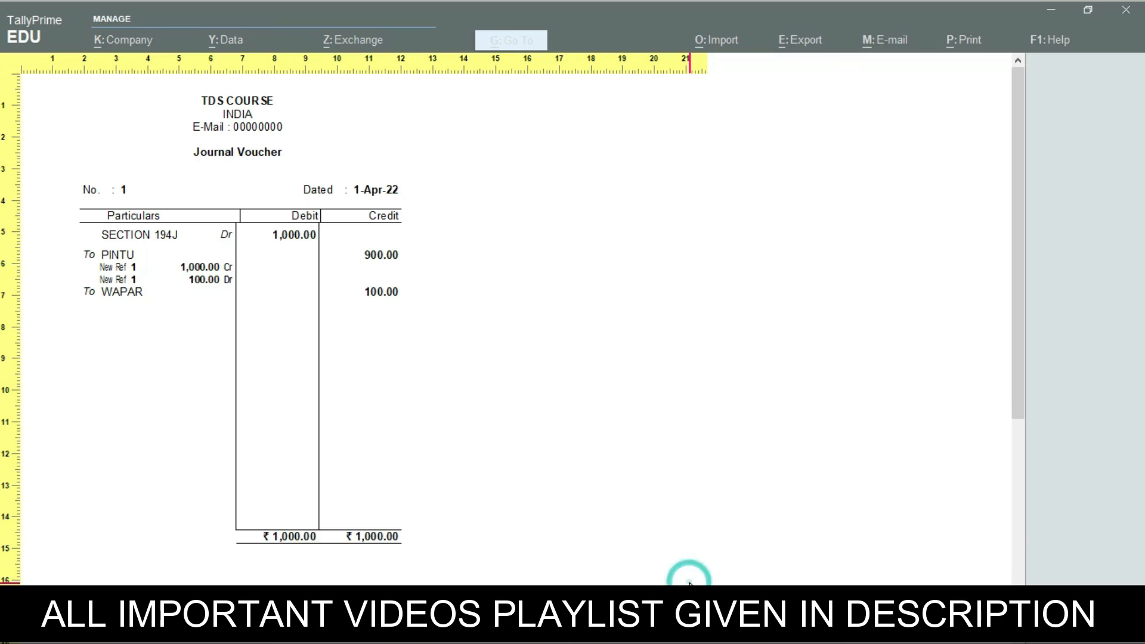
{"action": "left_click", "coordinate": [145, 320]}
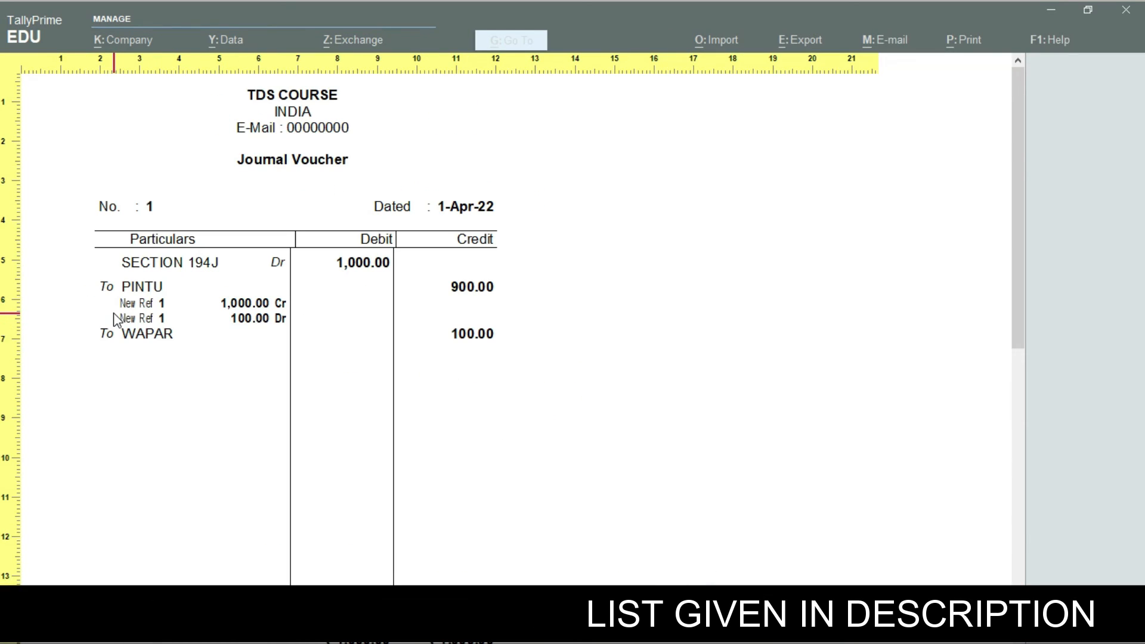
{"action": "scroll", "coordinate": [360, 248], "scroll_direction": "down", "scroll_amount": 3}
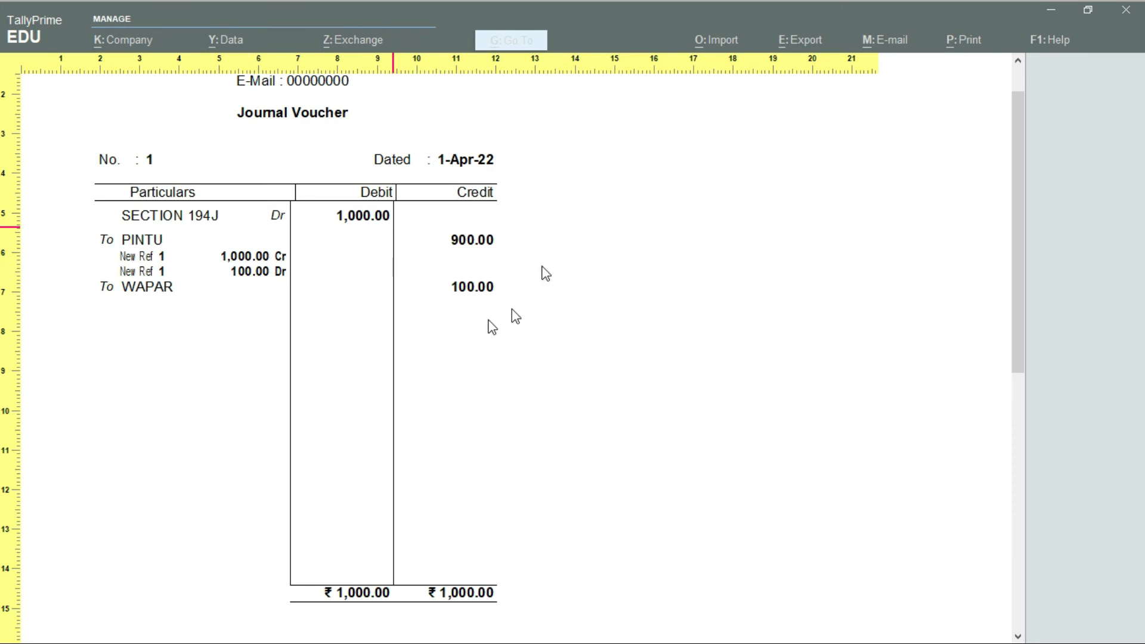
{"action": "scroll", "coordinate": [443, 376], "scroll_direction": "down", "scroll_amount": 5}
{"action": "scroll", "coordinate": [443, 375], "scroll_direction": "down", "scroll_amount": 5}
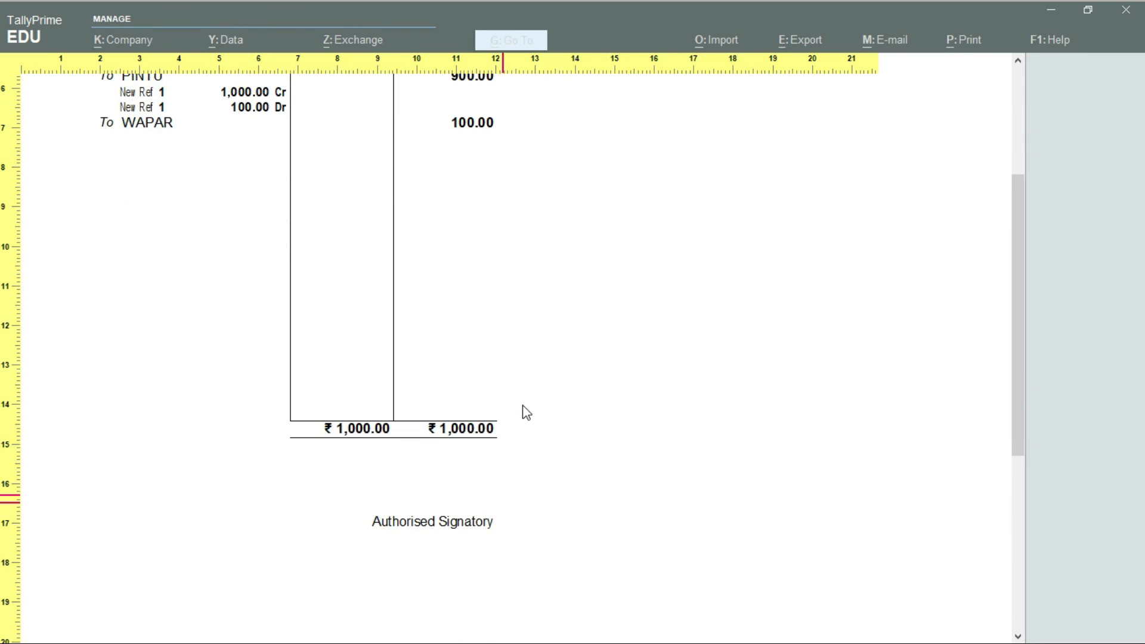
{"action": "scroll", "coordinate": [467, 506], "scroll_direction": "up", "scroll_amount": 1}
{"action": "scroll", "coordinate": [468, 505], "scroll_direction": "up", "scroll_amount": 8}
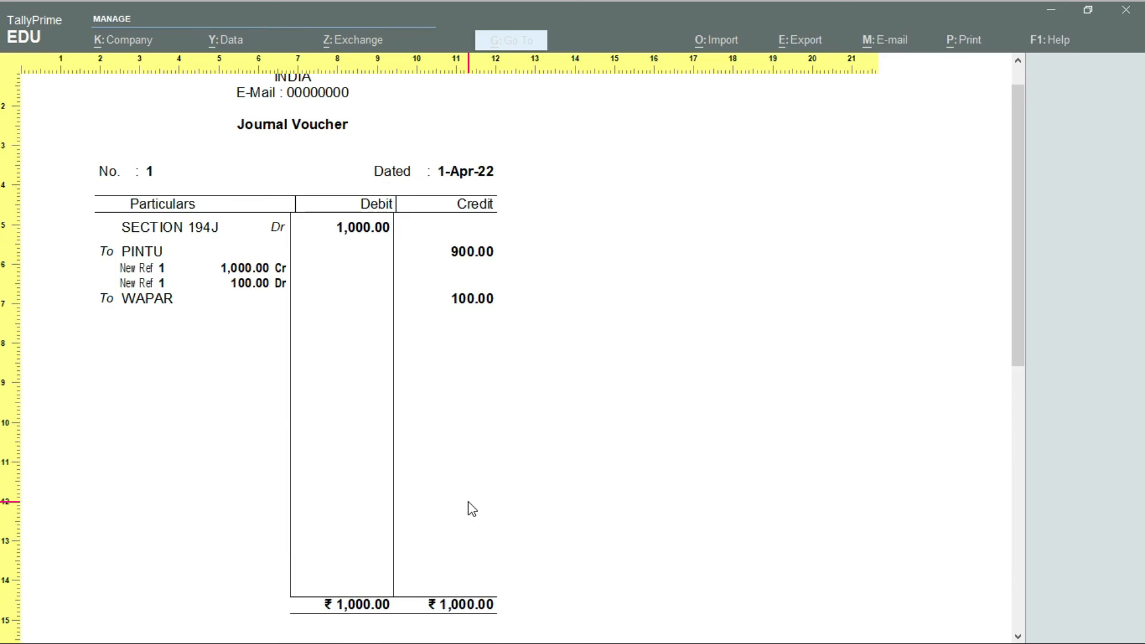
{"action": "key", "text": "Escape"}
Switch to TDS_TCSGuideline.pdf in the browser and look through the TDS guidelines and the section-wise TDS rate tables
{"action": "key", "text": "alt+Tab"}
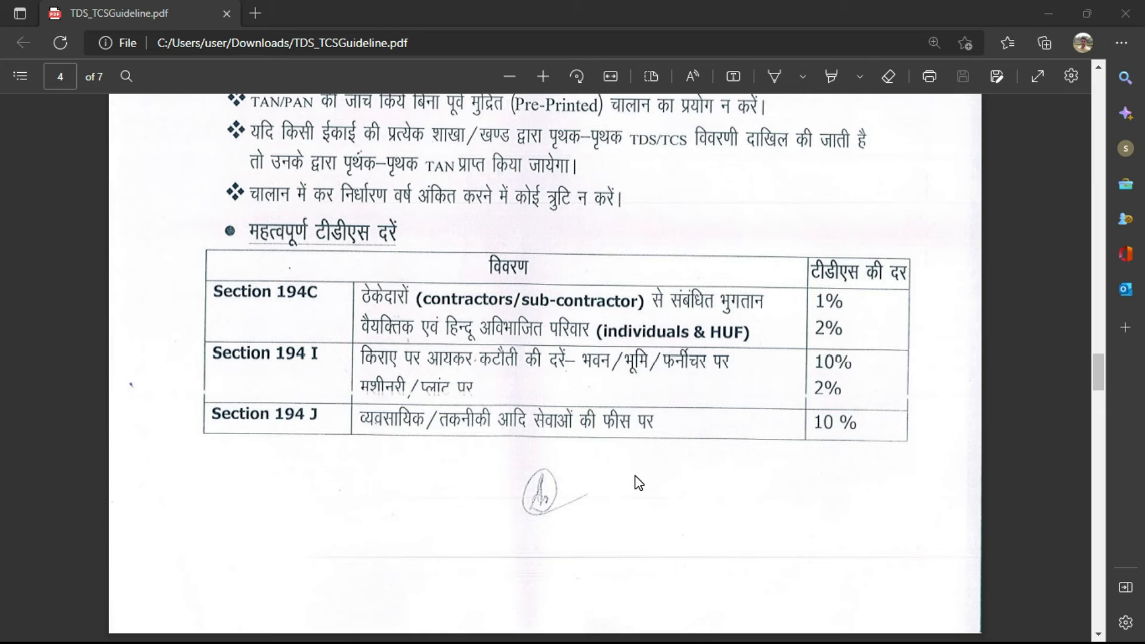
{"action": "scroll", "coordinate": [654, 423], "scroll_direction": "up", "scroll_amount": 15}
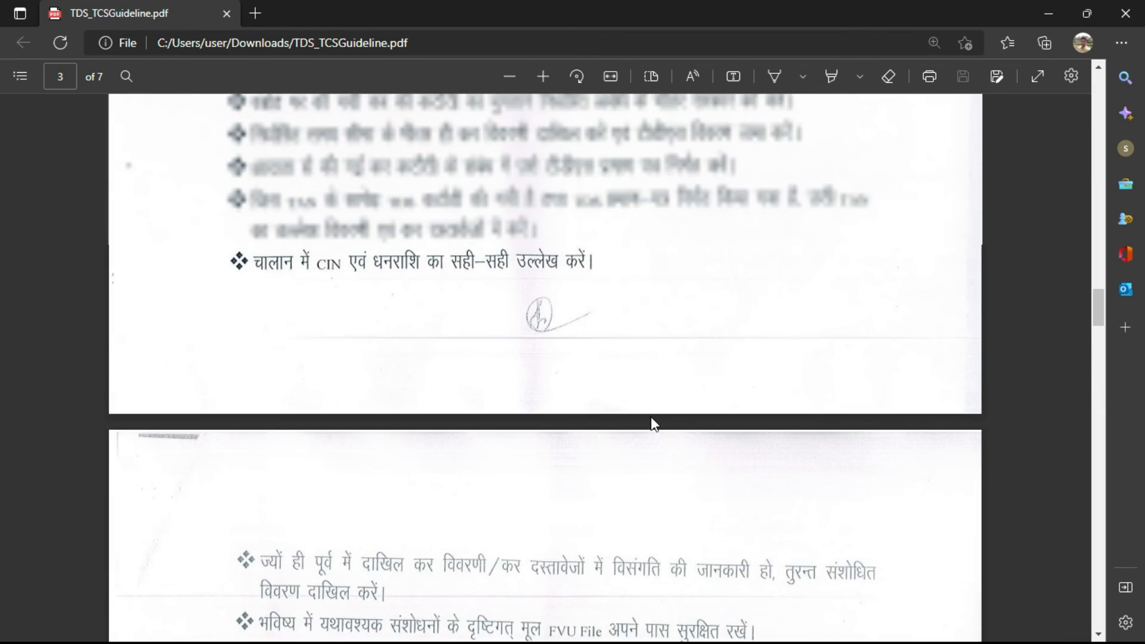
{"action": "scroll", "coordinate": [654, 424], "scroll_direction": "down", "scroll_amount": 4}
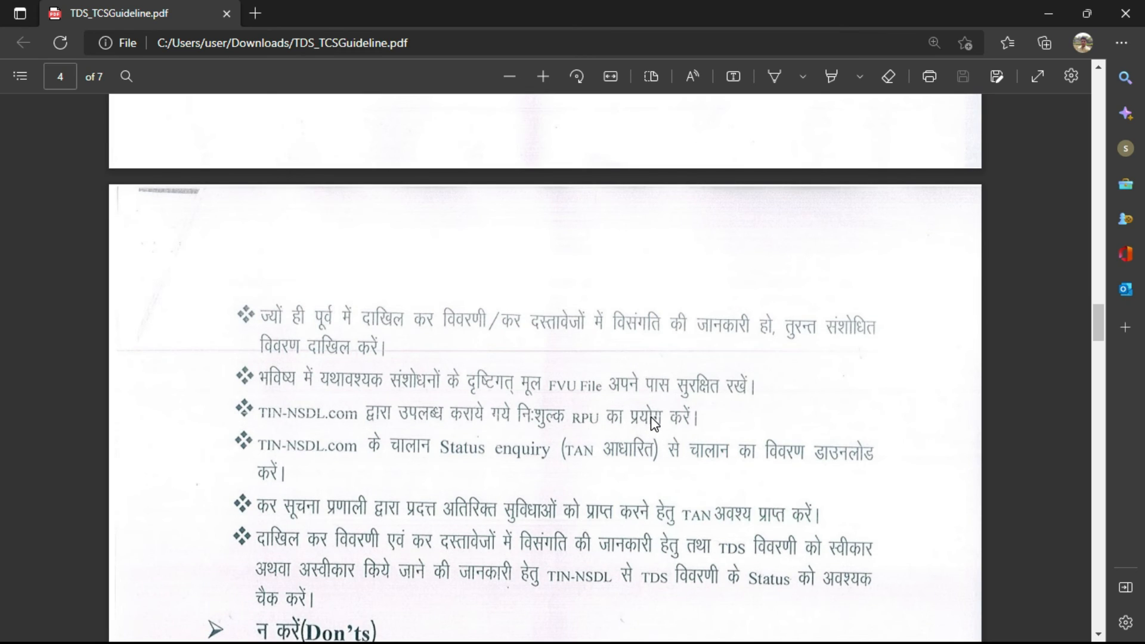
{"action": "scroll", "coordinate": [654, 423], "scroll_direction": "down", "scroll_amount": 8}
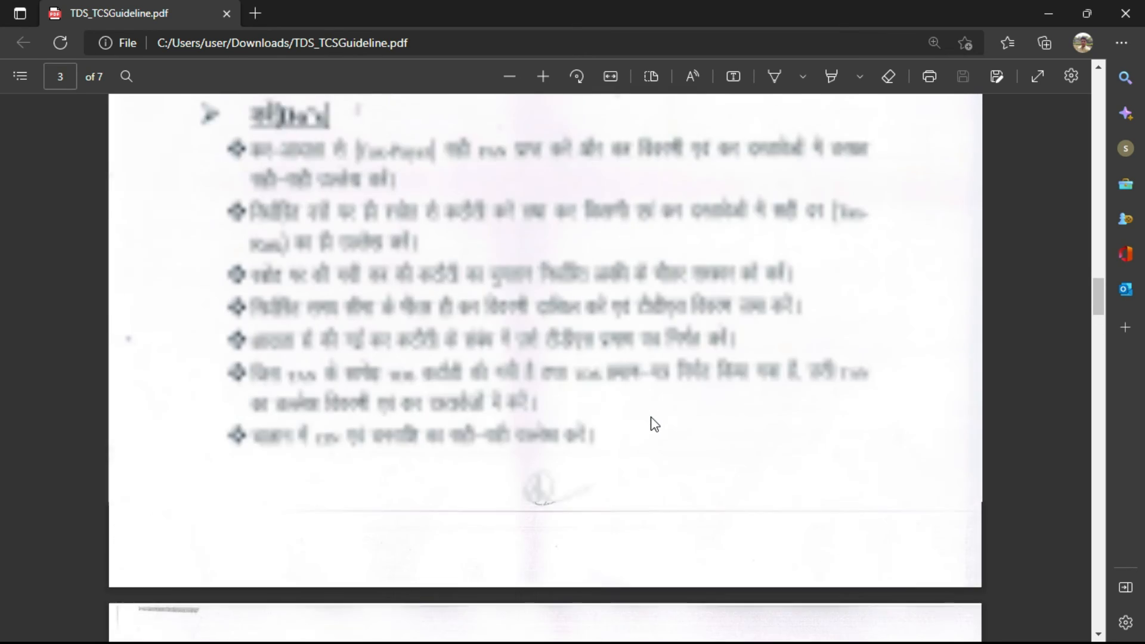
{"action": "scroll", "coordinate": [654, 423], "scroll_direction": "up", "scroll_amount": 20}
{"action": "scroll", "coordinate": [654, 423], "scroll_direction": "up", "scroll_amount": 20}
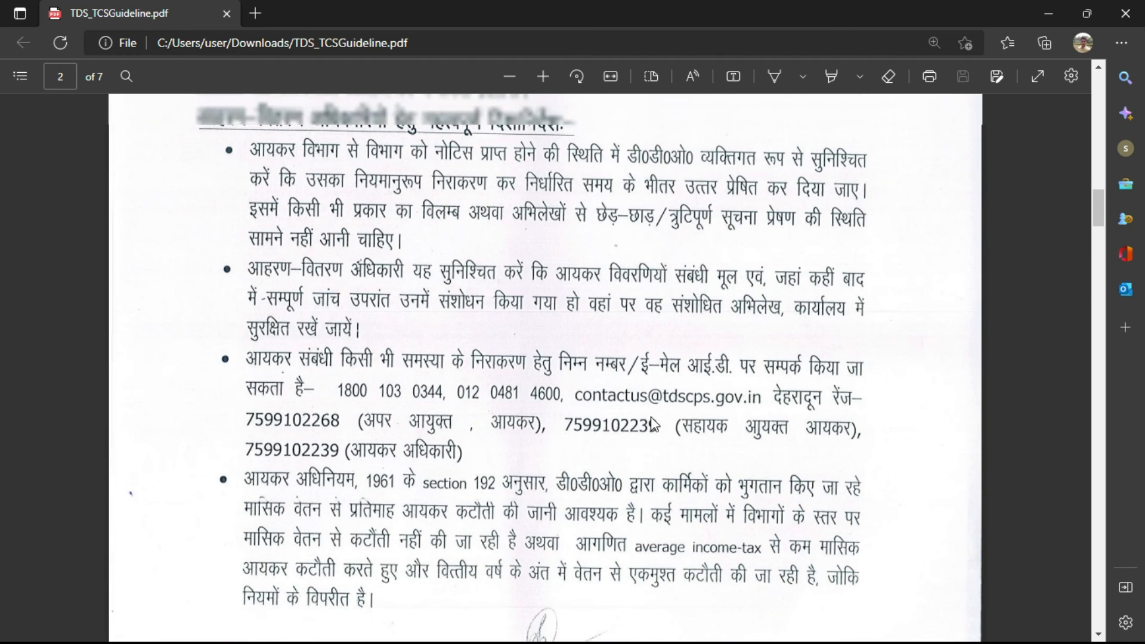
{"action": "scroll", "coordinate": [653, 423], "scroll_direction": "down", "scroll_amount": 8}
{"action": "scroll", "coordinate": [650, 416], "scroll_direction": "down", "scroll_amount": 12}
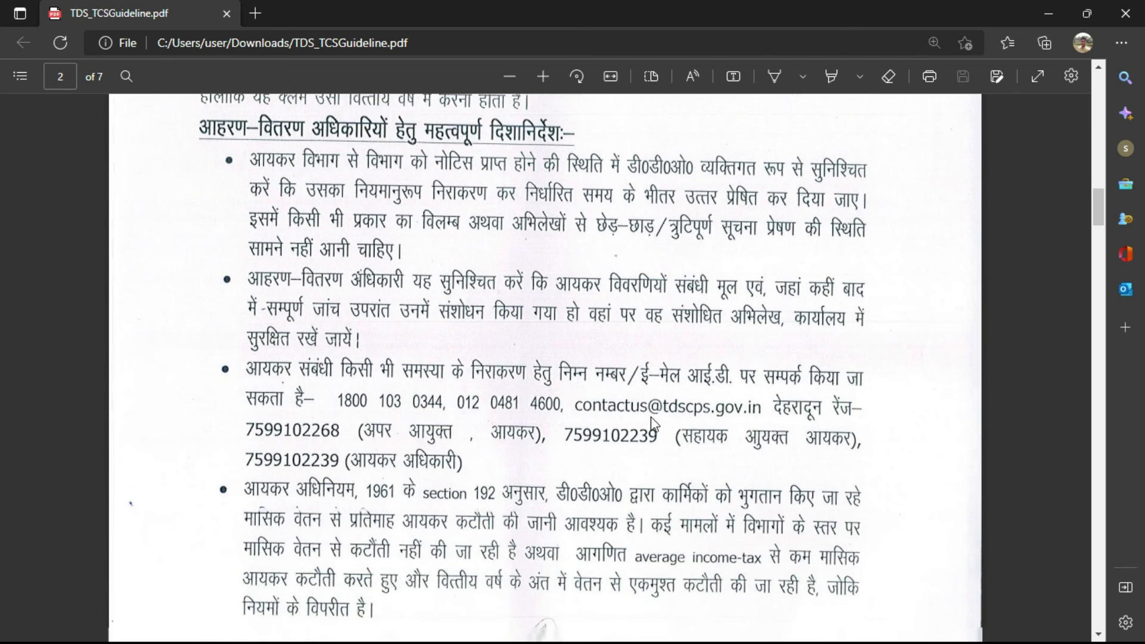
{"action": "scroll", "coordinate": [653, 423], "scroll_direction": "down", "scroll_amount": 8}
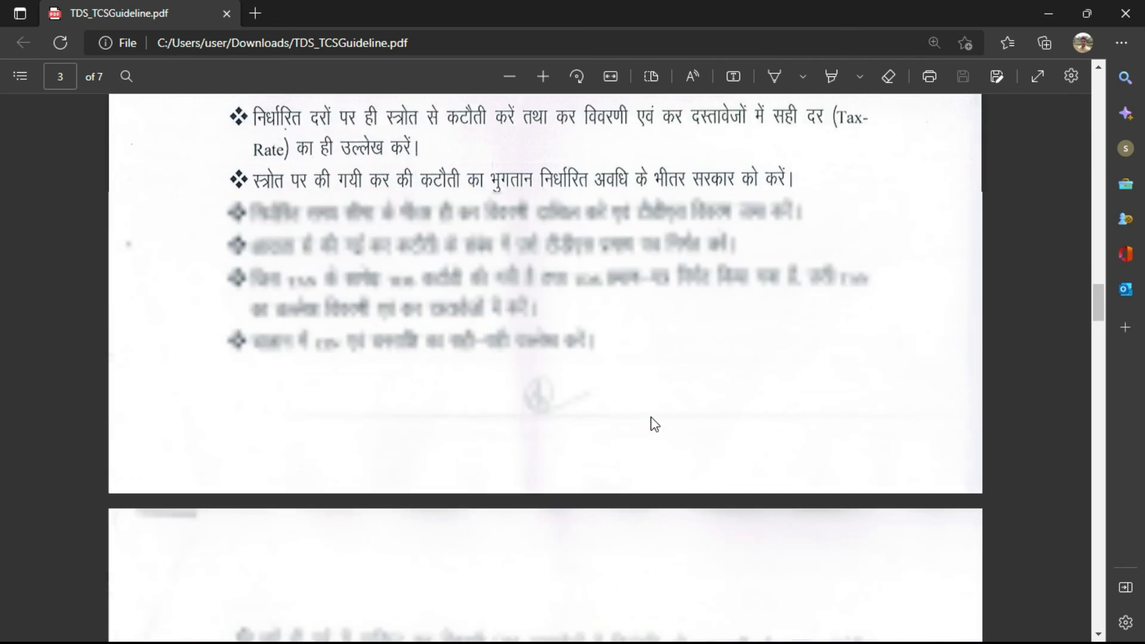
{"action": "scroll", "coordinate": [654, 423], "scroll_direction": "down", "scroll_amount": 12}
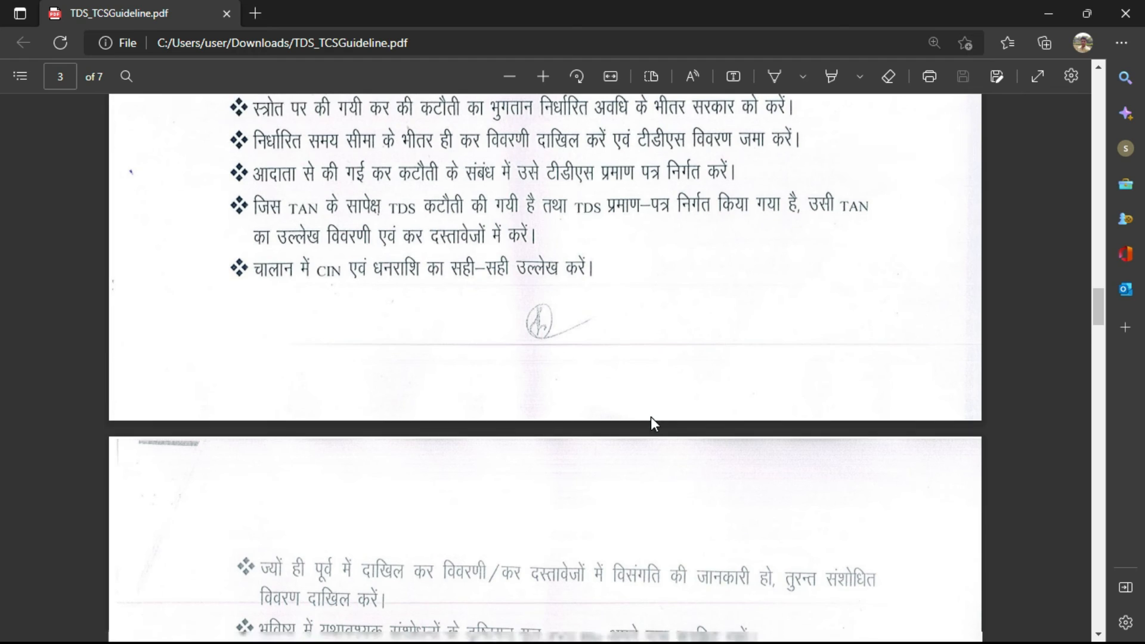
{"action": "scroll", "coordinate": [654, 424], "scroll_direction": "down", "scroll_amount": 10}
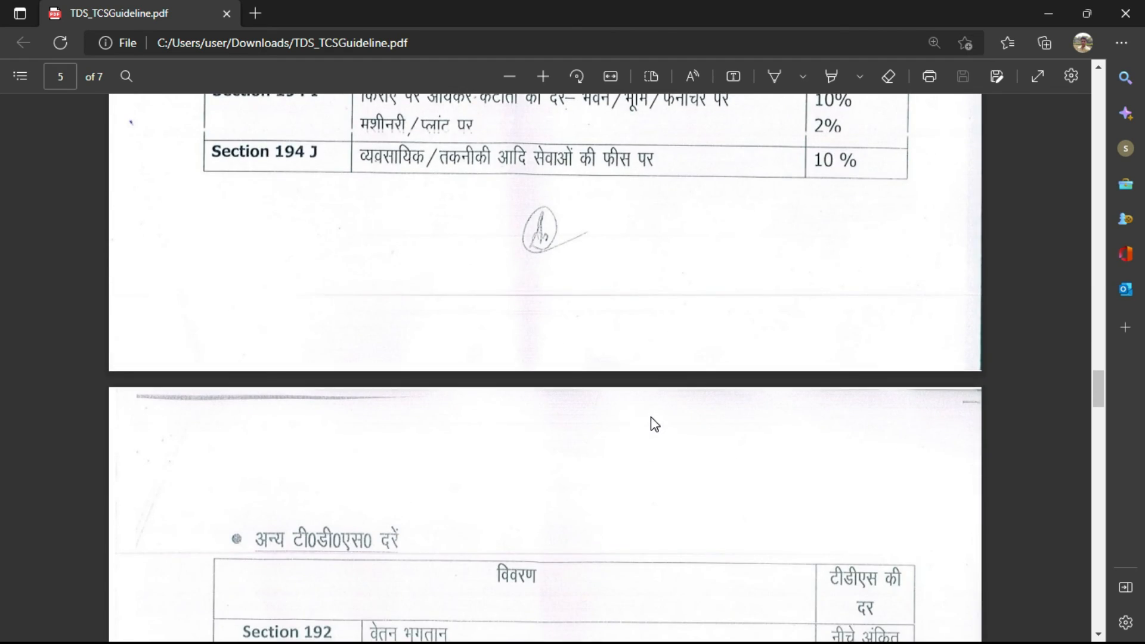
{"action": "scroll", "coordinate": [653, 424], "scroll_direction": "down", "scroll_amount": 9}
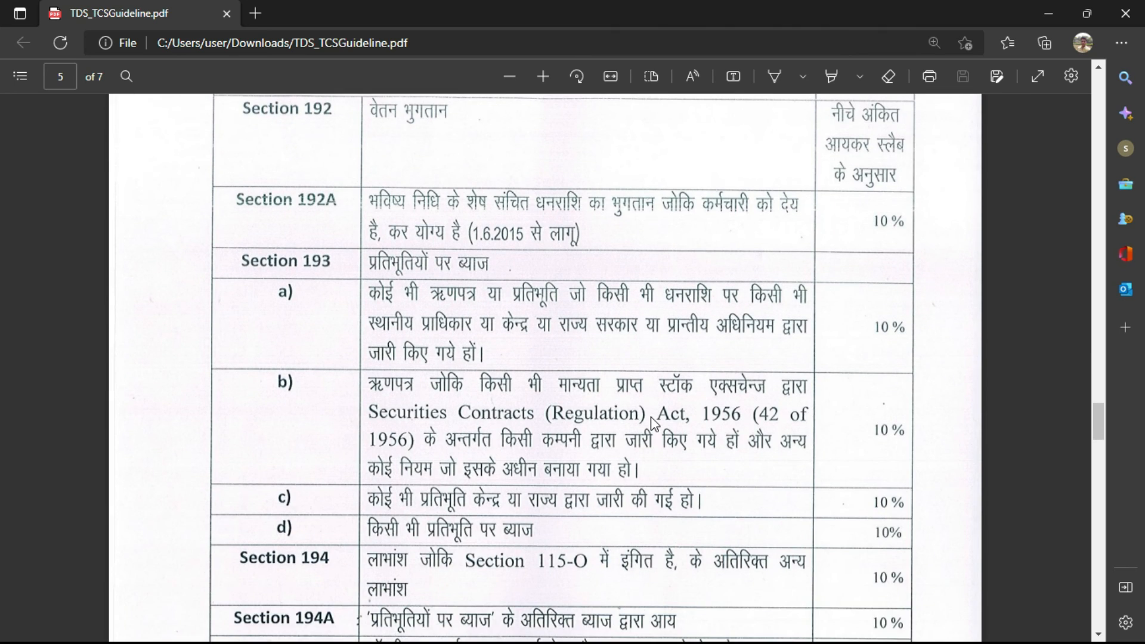
Switch back to TallyPrime, cancel the print and exit both journal vouchers without saving to reach the Gateway of Tally
{"action": "key", "text": "alt+Tab"}
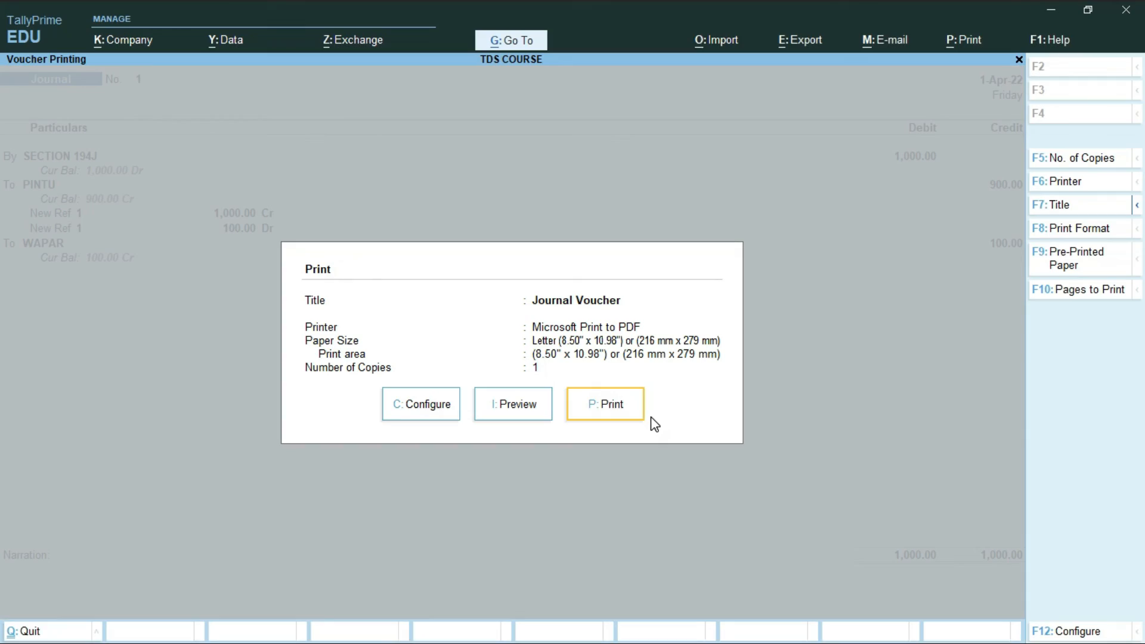
{"action": "key", "text": "Escape"}
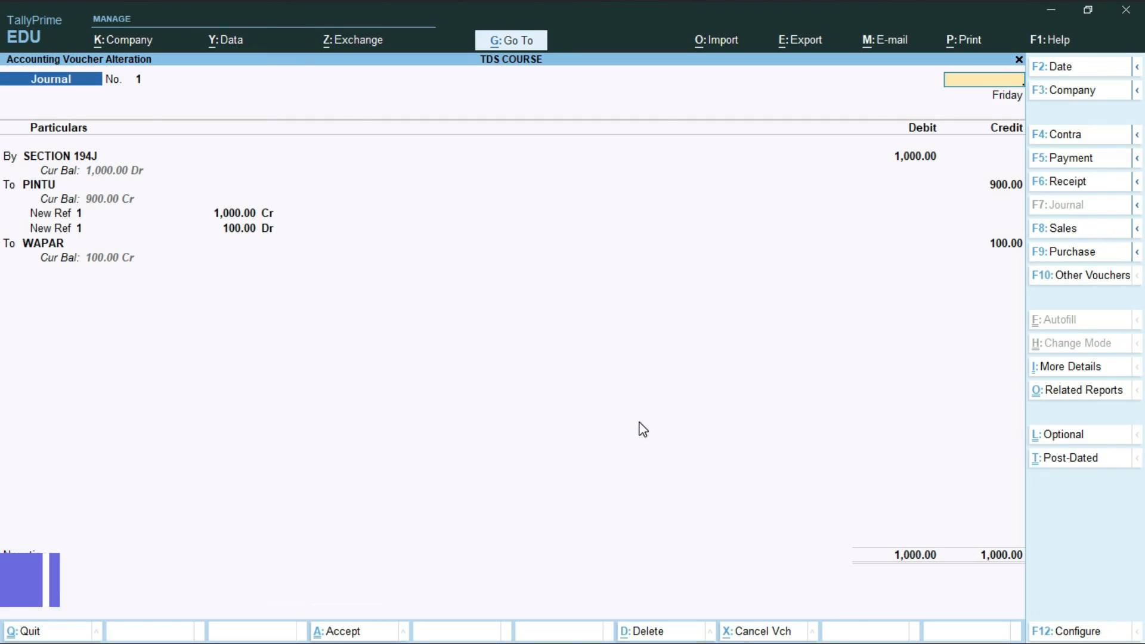
{"action": "key", "text": "Escape"}
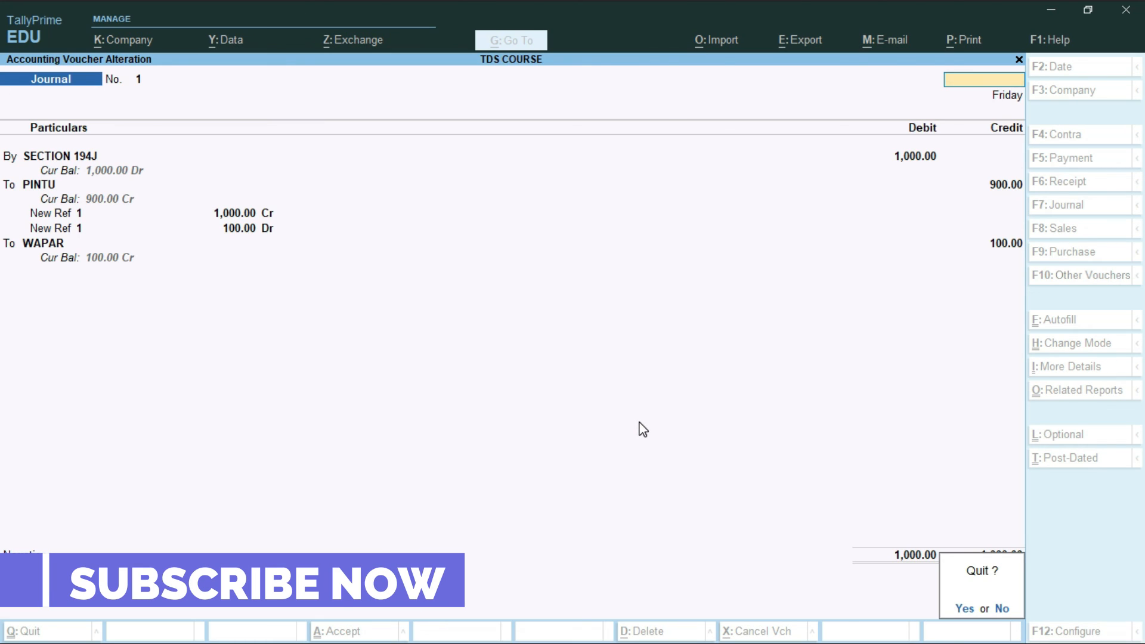
{"action": "key", "text": "y"}
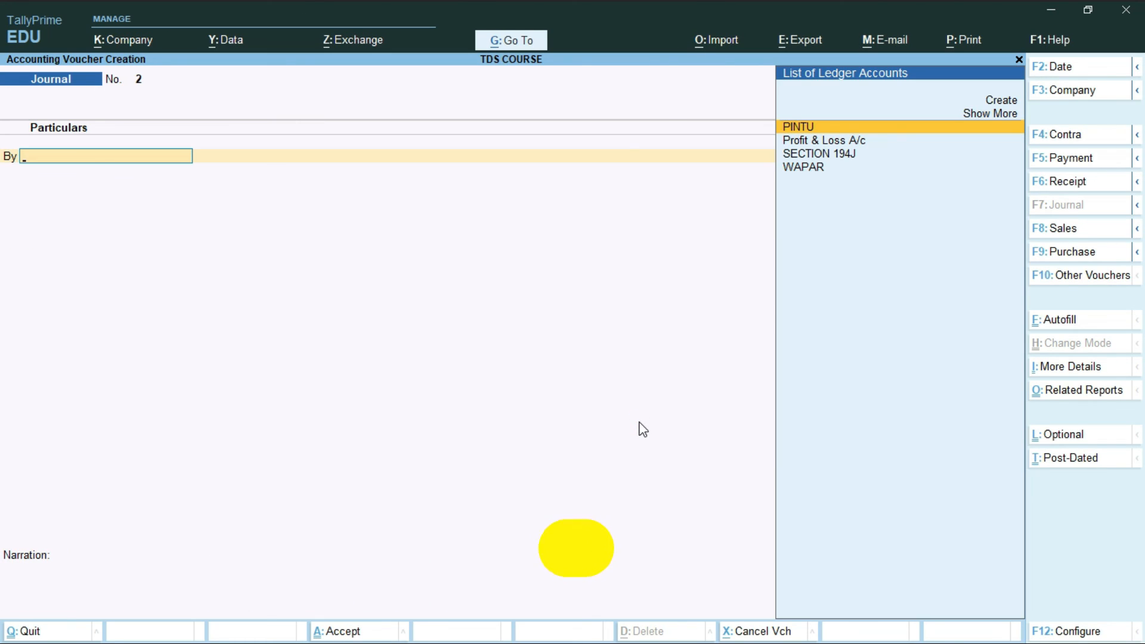
{"action": "key", "text": "Escape"}
{"action": "key", "text": "y"}
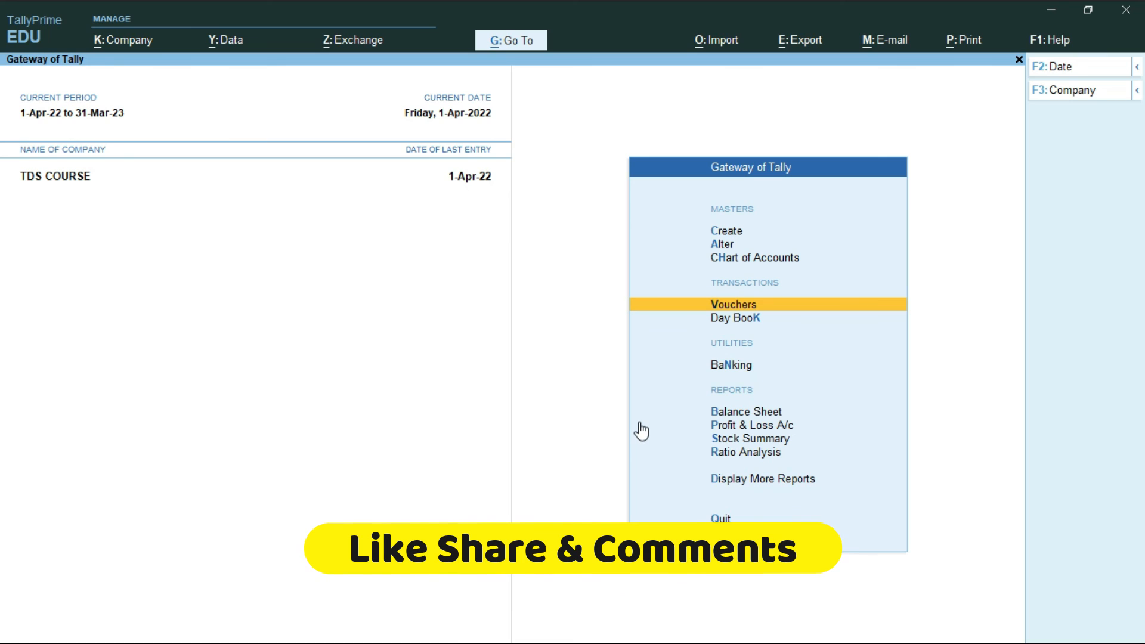